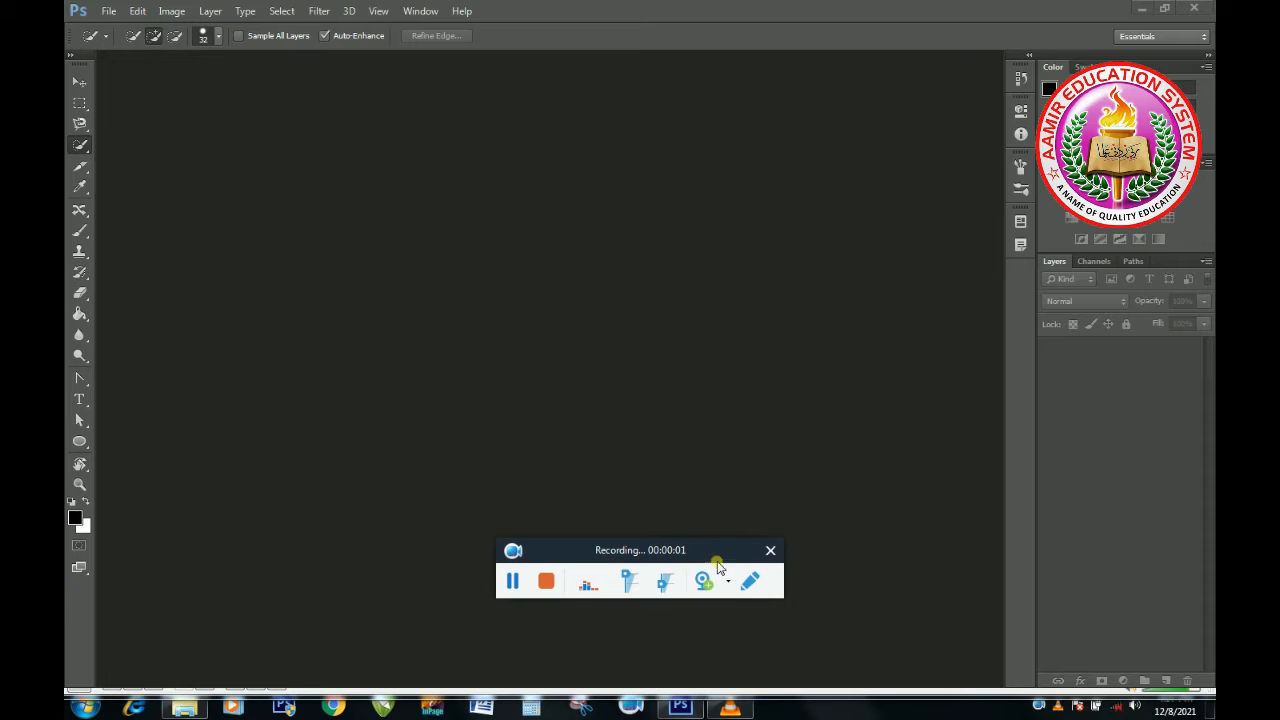
pyautogui.moveTo(720, 549); pyautogui.dragTo(1162, 613)
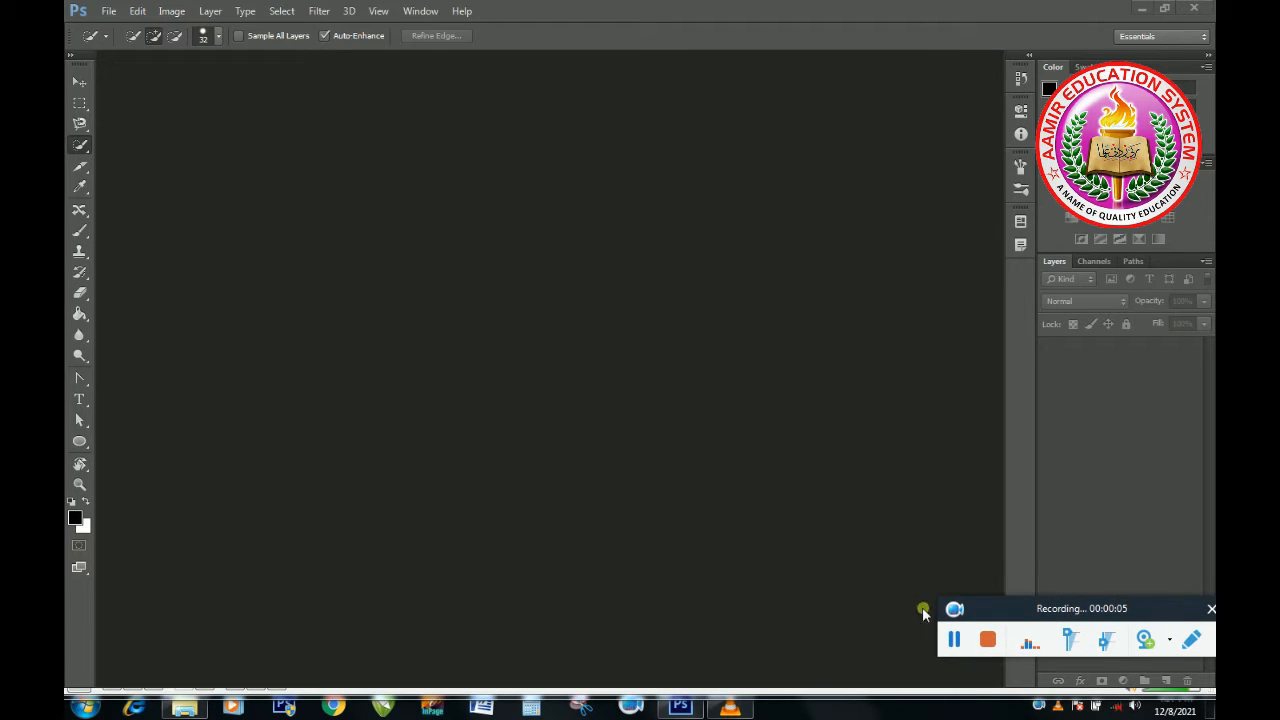
pyautogui.rightClick(82, 148)
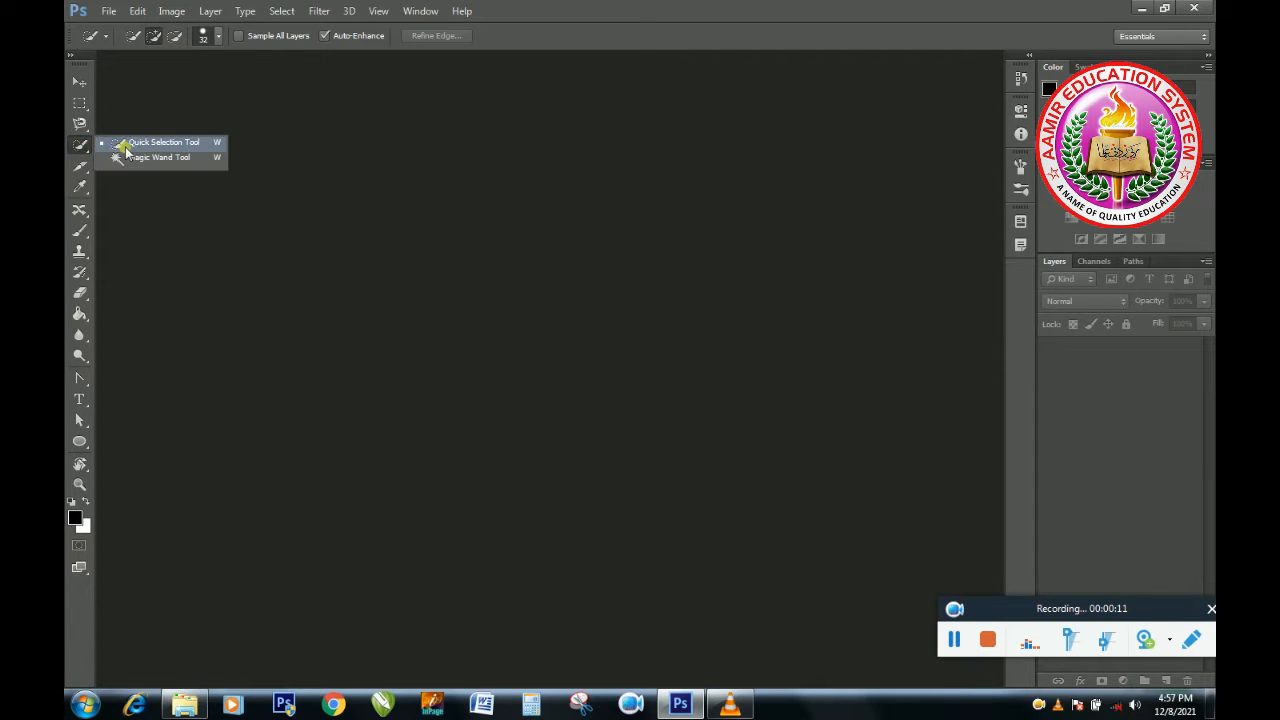
pyautogui.click(305, 183)
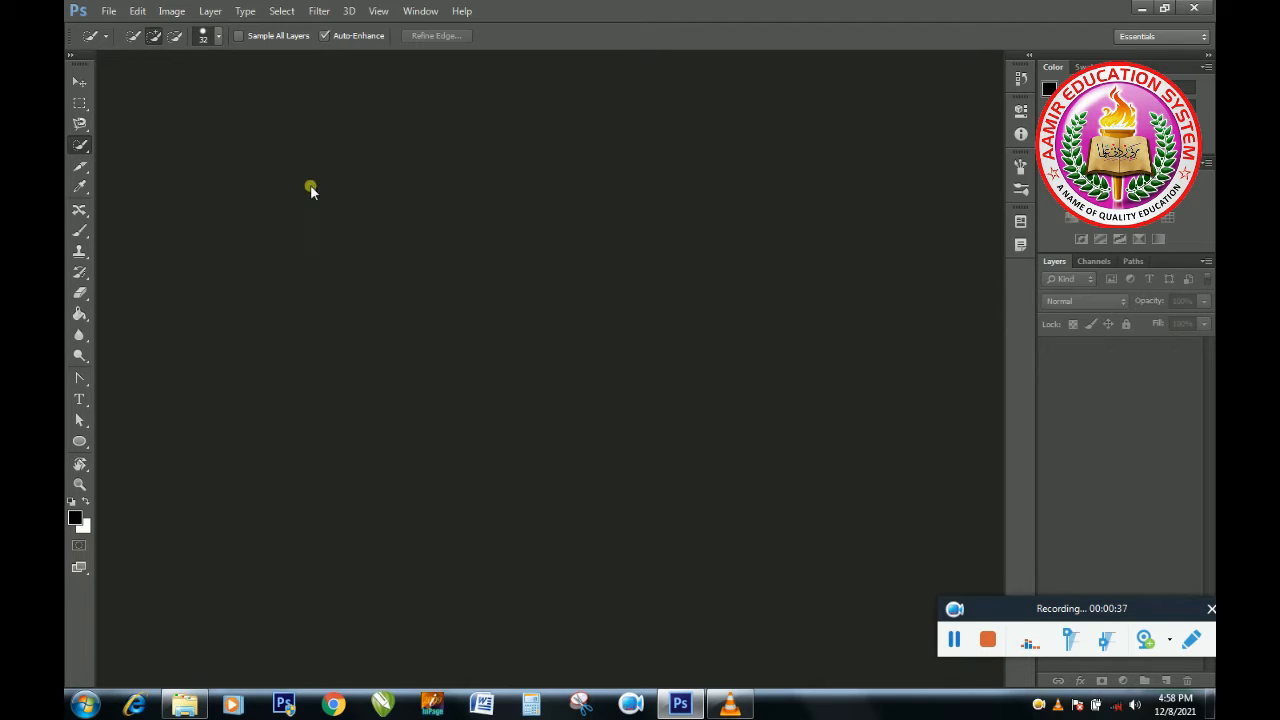
# Open the Amrita-Rao-Pink-Saree-Dupatta-Design image.
pyautogui.hotkey('ctrl', 'o')
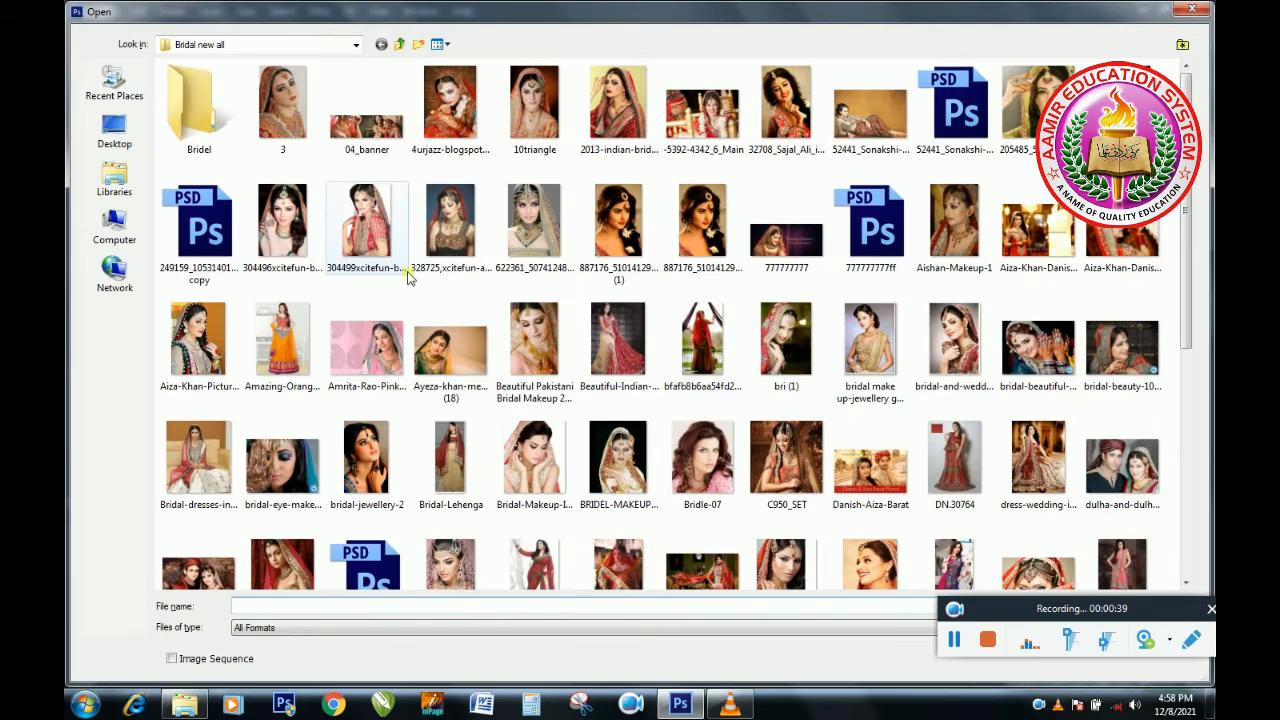
pyautogui.doubleClick(367, 345)
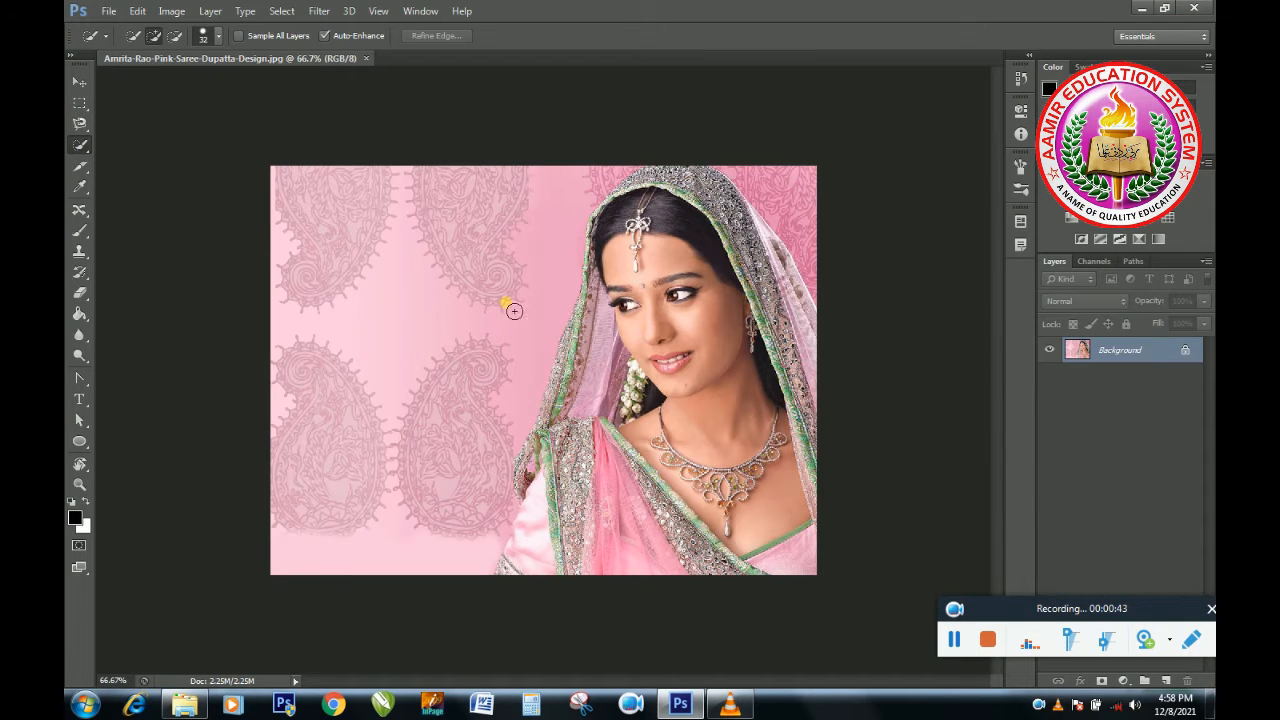
# Select the pink patterned background around the woman with the Quick Selection Tool in add-to-selection mode.
pyautogui.rightClick(86, 146)
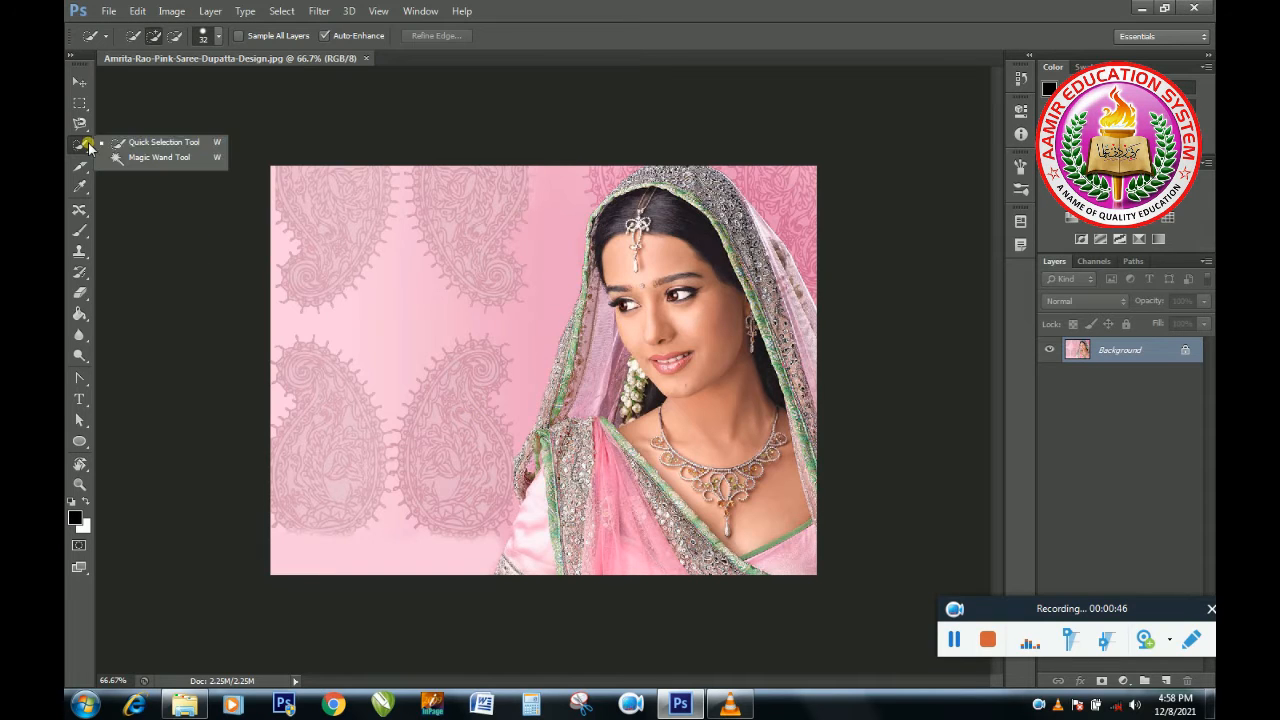
pyautogui.click(140, 143)
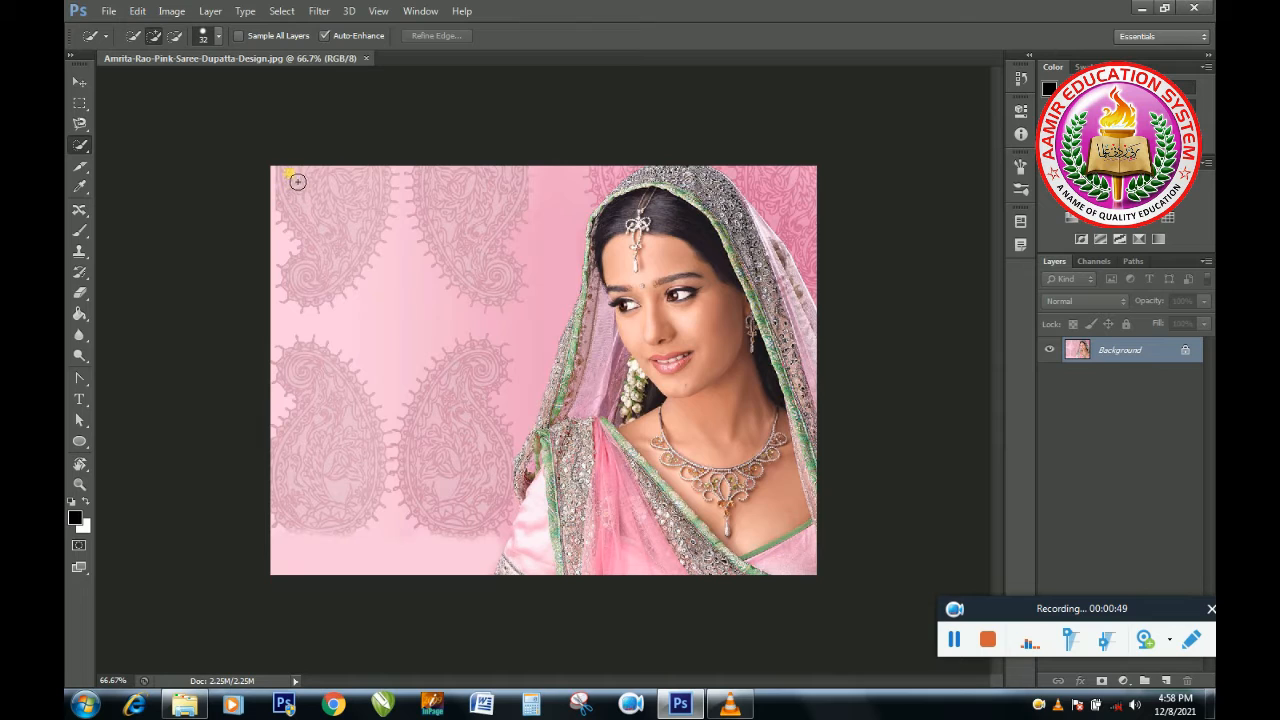
pyautogui.click(174, 35)
pyautogui.moveTo(307, 197)
pyautogui.mouseDown()
pyautogui.moveTo(387, 329)
pyautogui.moveTo(393, 400)
pyautogui.mouseUp()
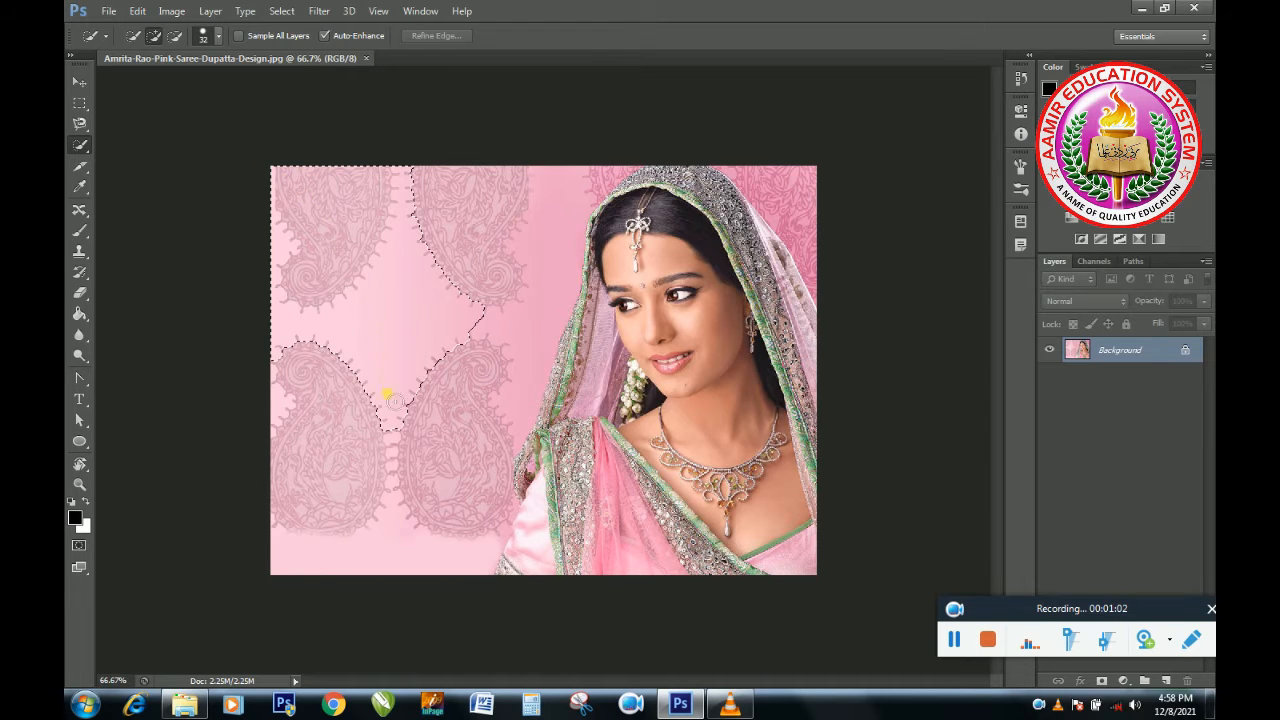
pyautogui.moveTo(339, 368)
pyautogui.mouseDown()
pyautogui.moveTo(340, 322)
pyautogui.moveTo(322, 304)
pyautogui.moveTo(371, 215)
pyautogui.moveTo(316, 173)
pyautogui.moveTo(409, 218)
pyautogui.moveTo(418, 200)
pyautogui.moveTo(598, 185)
pyautogui.mouseUp()
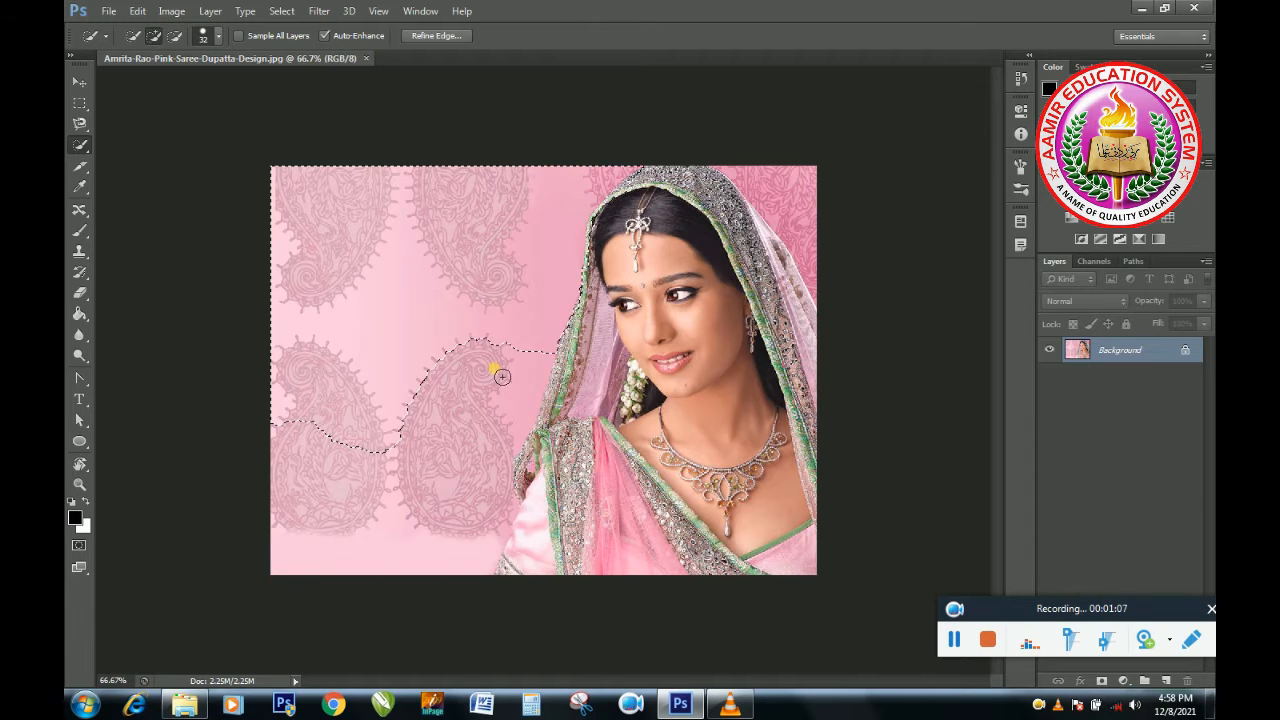
pyautogui.moveTo(462, 432); pyautogui.dragTo(477, 353)
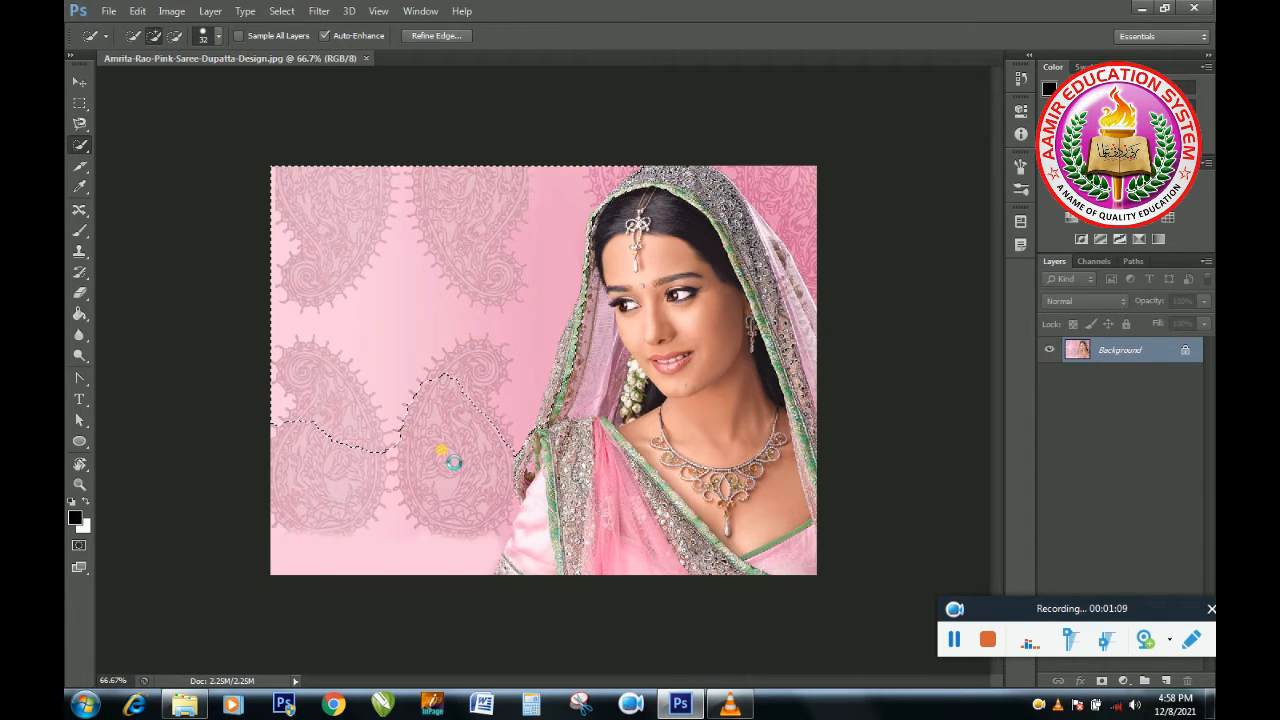
pyautogui.moveTo(437, 525); pyautogui.dragTo(430, 495)
pyautogui.moveTo(725, 173); pyautogui.dragTo(807, 241)
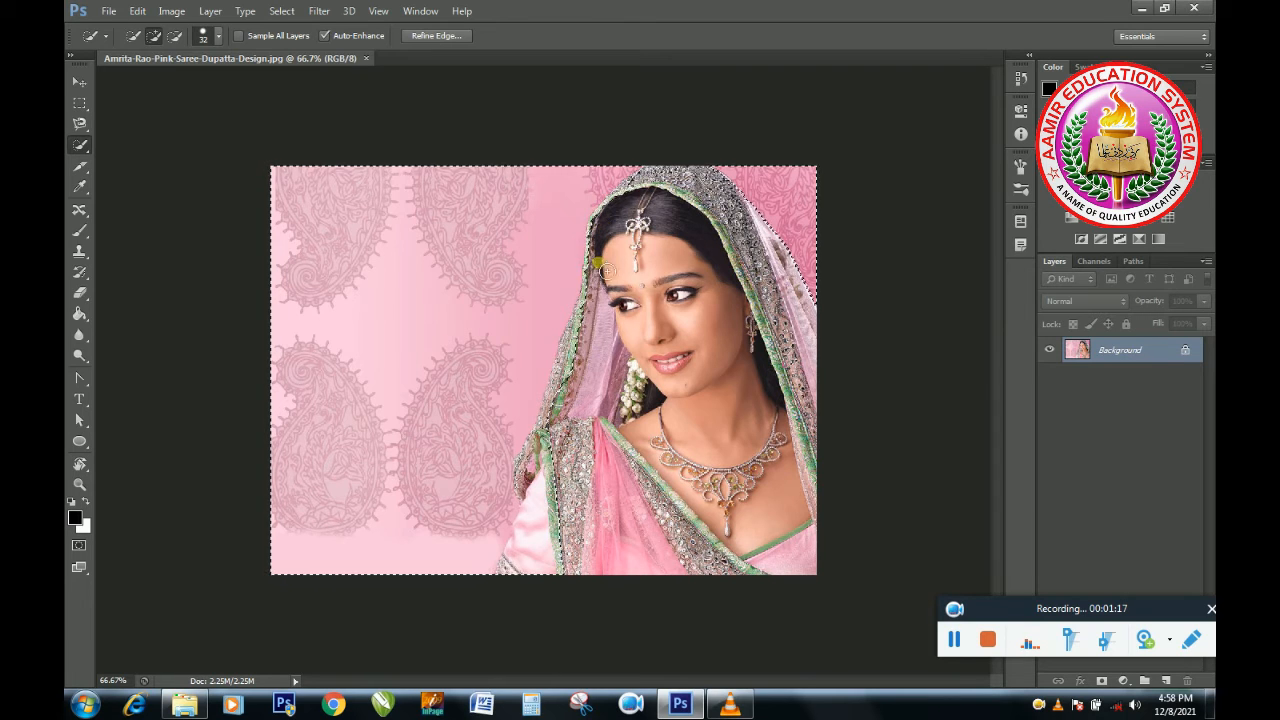
pyautogui.moveTo(584, 460); pyautogui.dragTo(557, 480)
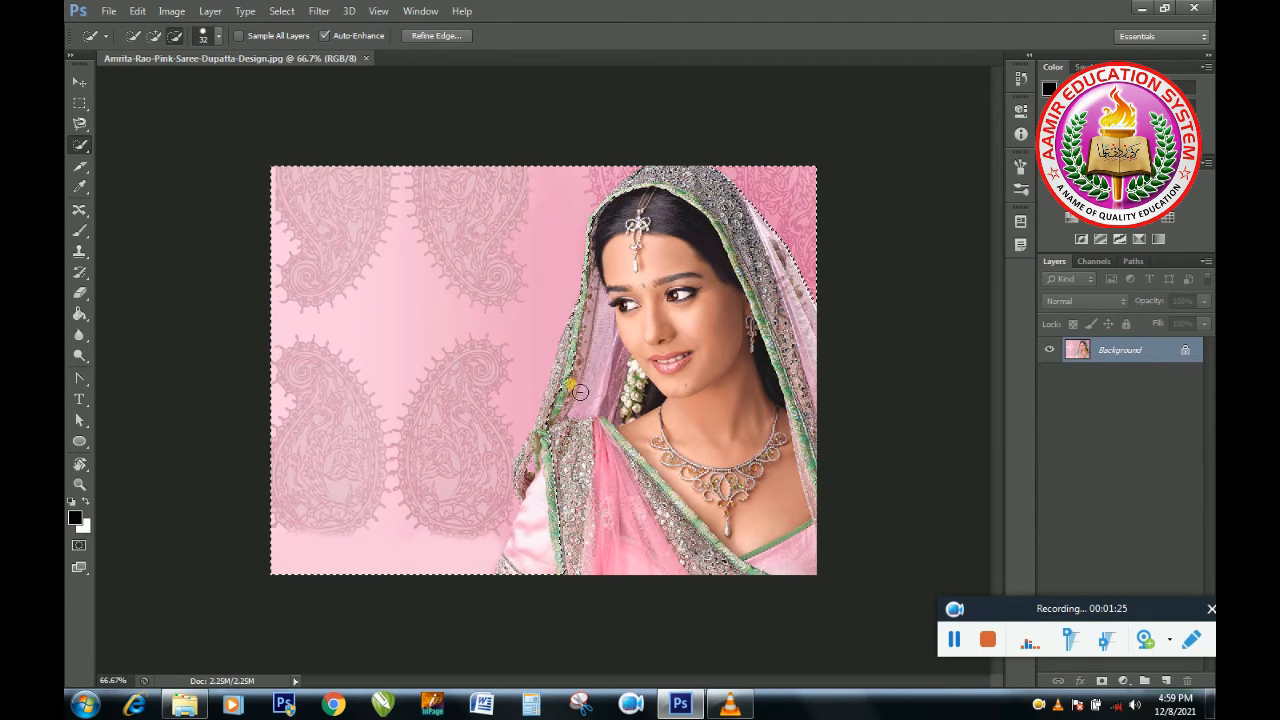
pyautogui.moveTo(551, 445)
pyautogui.mouseDown()
pyautogui.moveTo(567, 481)
pyautogui.moveTo(558, 536)
pyautogui.mouseUp()
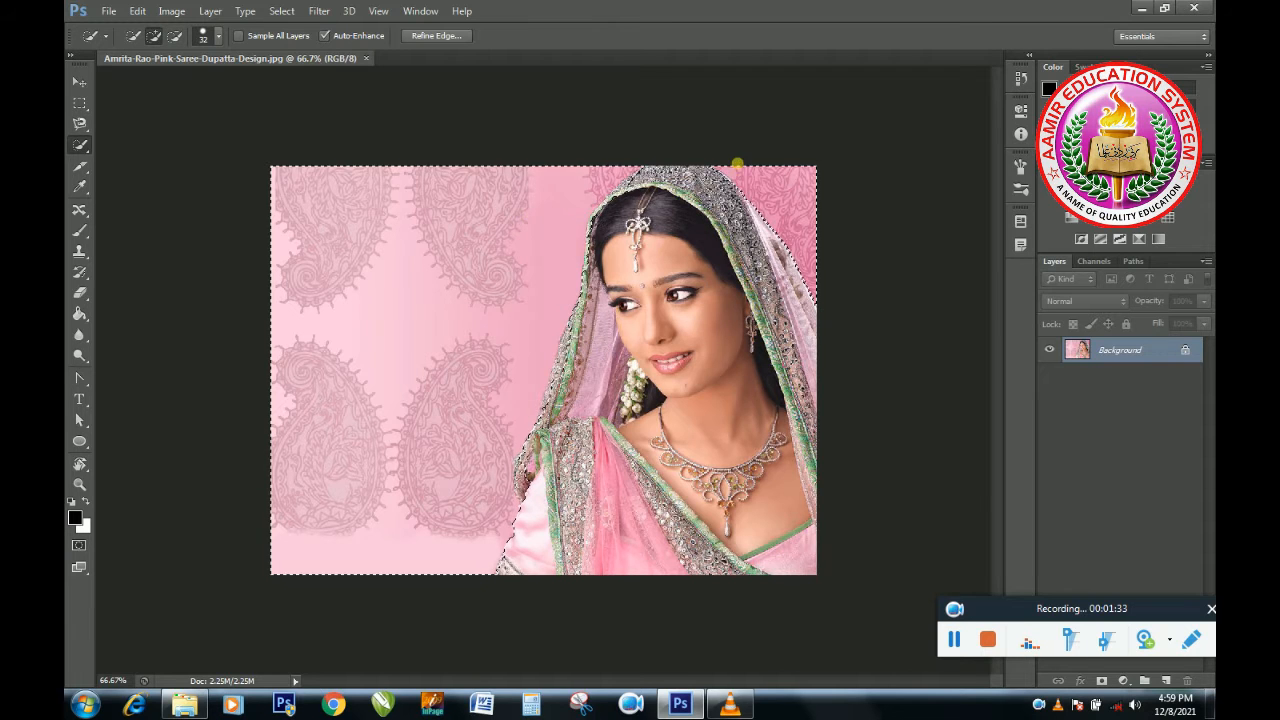
# Invert the selection so the woman is selected instead of the background.
pyautogui.hotkey('ctrl', 'shift', 'i')
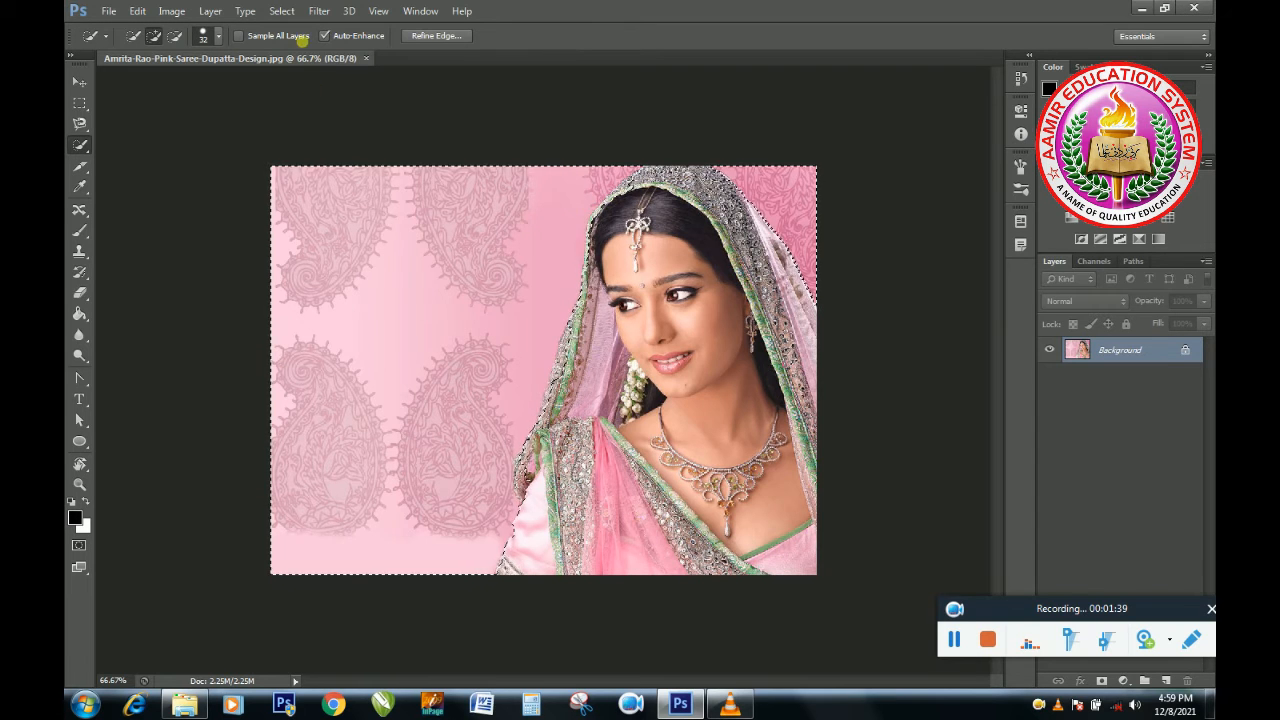
pyautogui.click(274, 12)
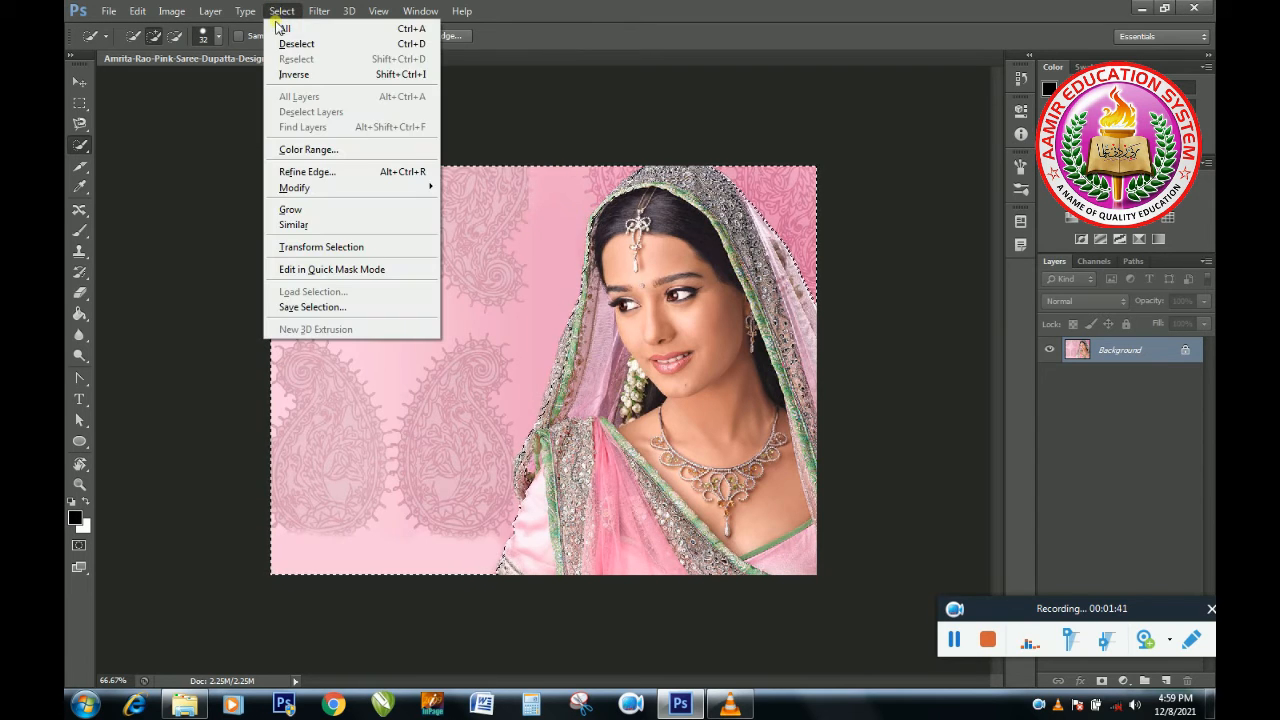
pyautogui.click(295, 75)
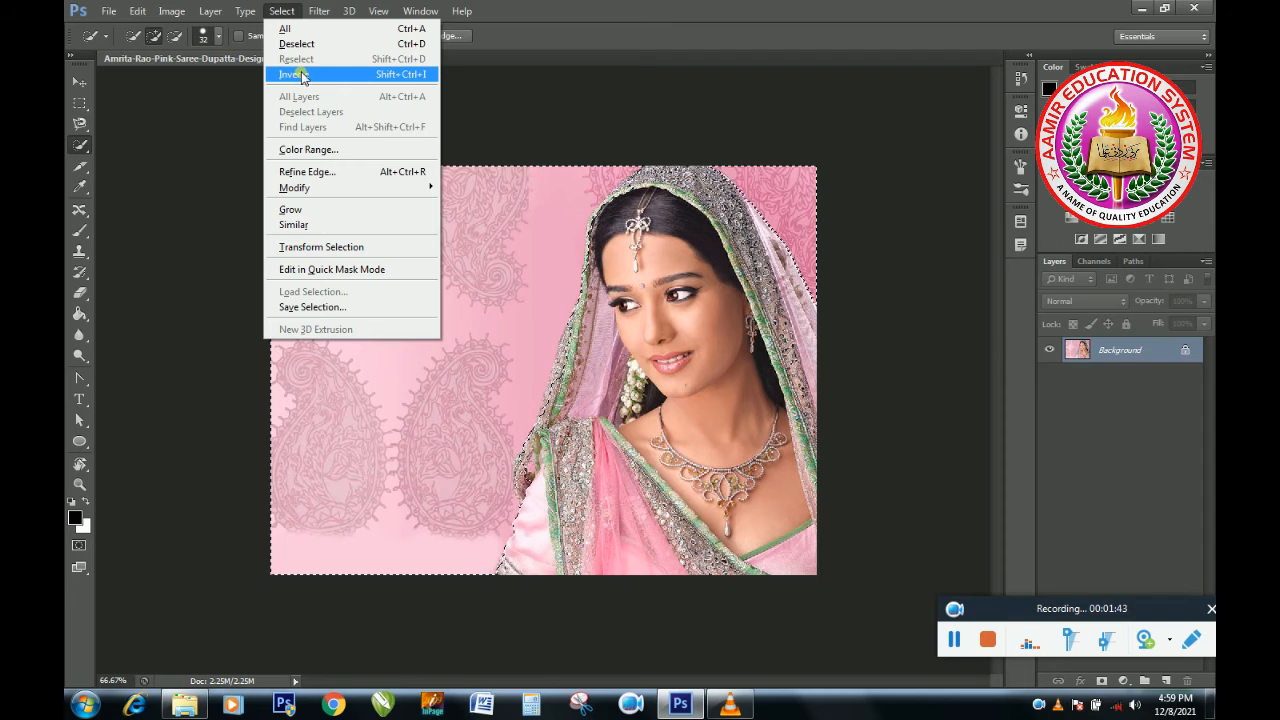
pyautogui.click(370, 76)
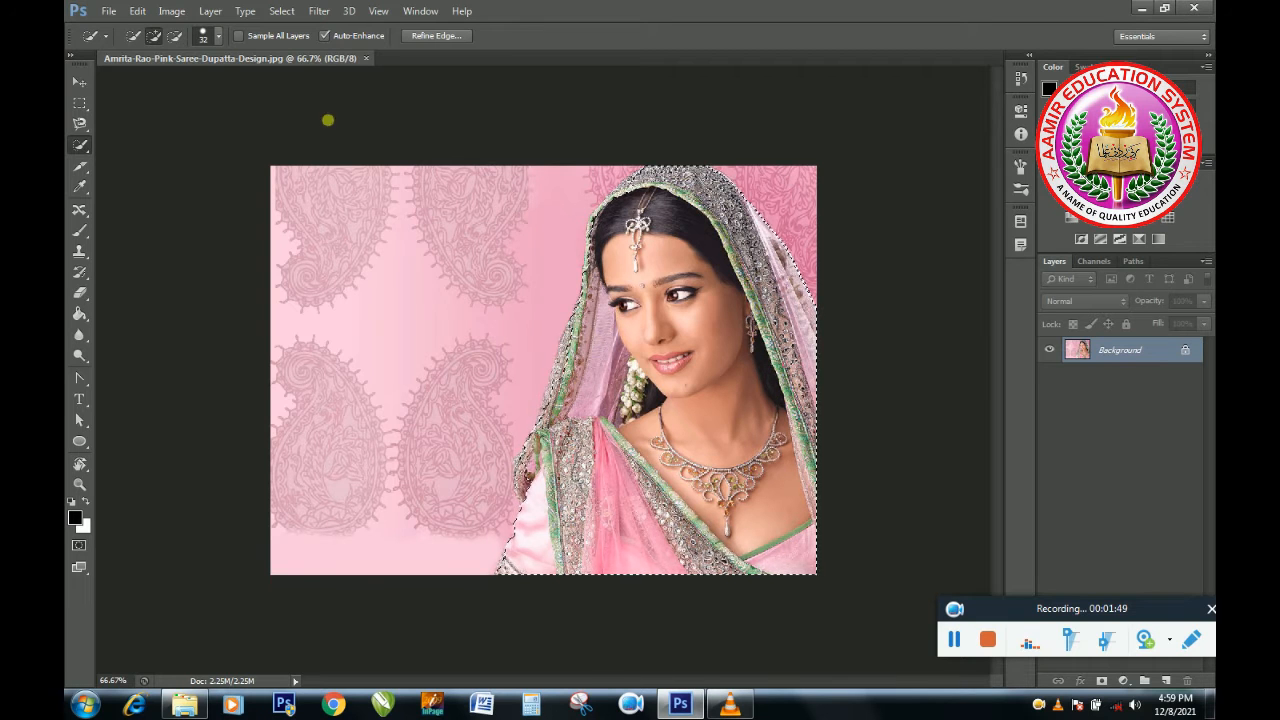
# Create a new document of 7 by 5 inches at 90 pixels/inch with a white background.
pyautogui.moveTo(268, 58); pyautogui.dragTo(414, 100)
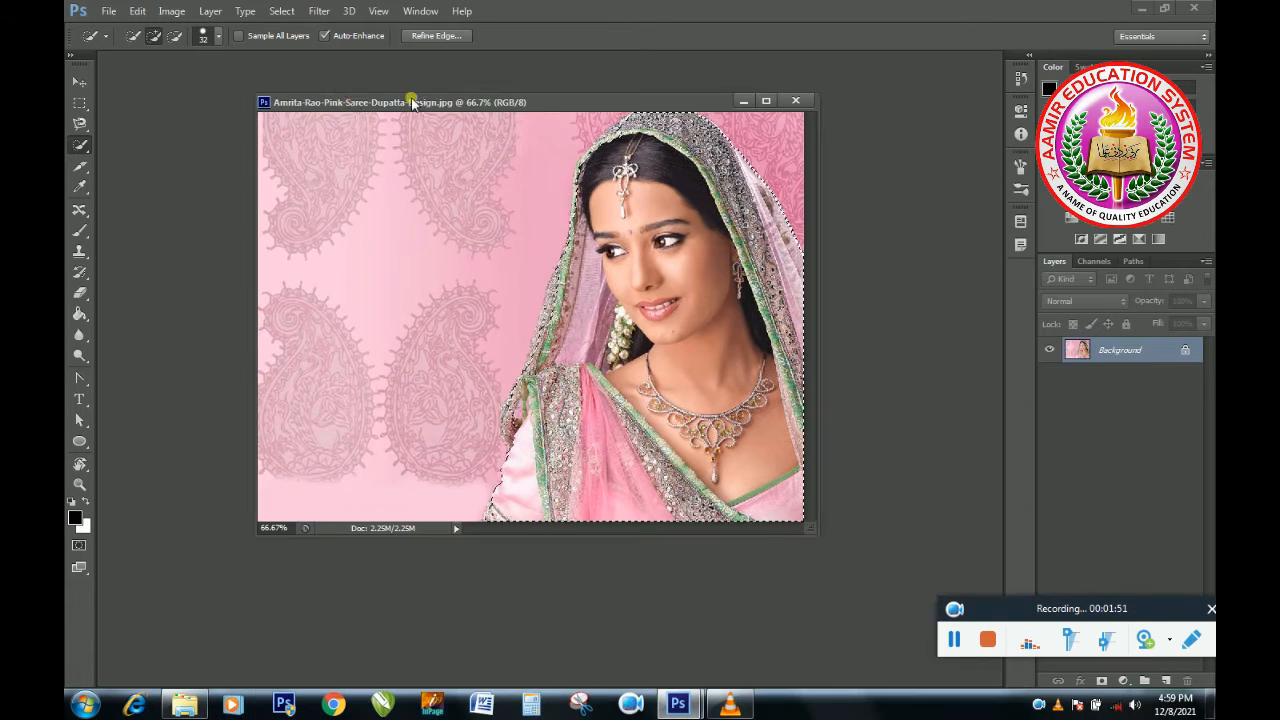
pyautogui.click(108, 12)
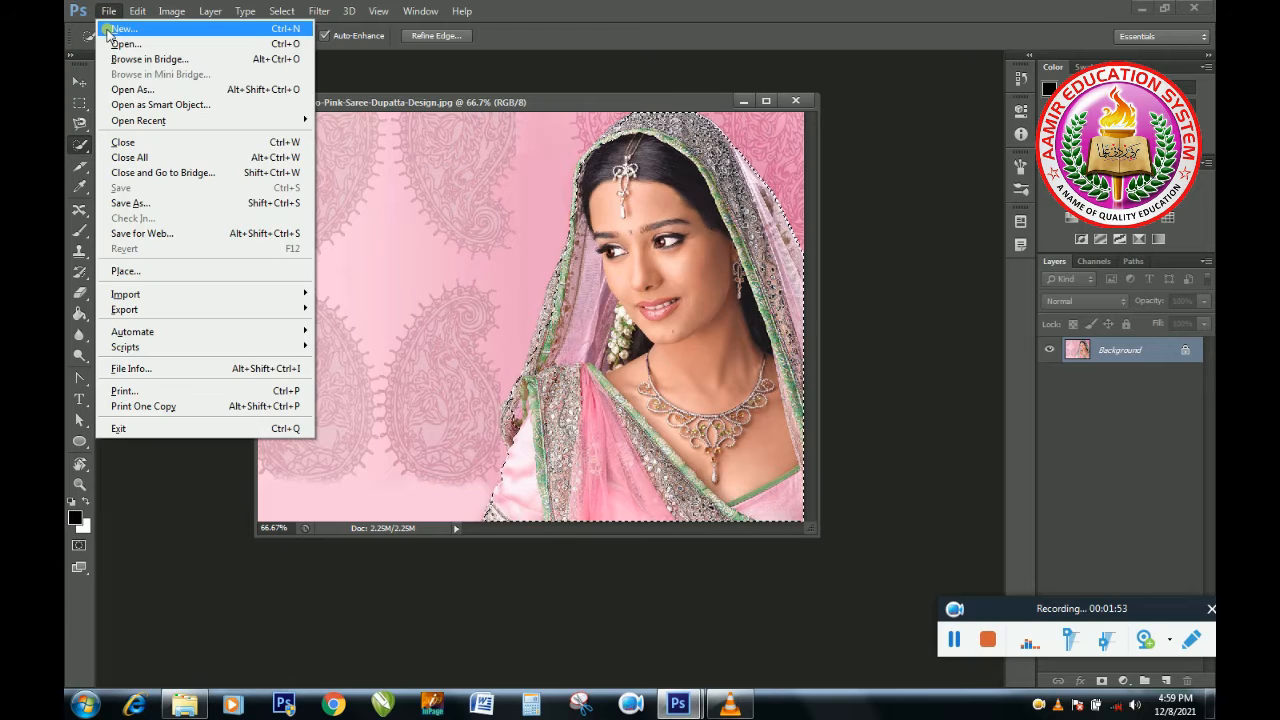
pyautogui.click(120, 29)
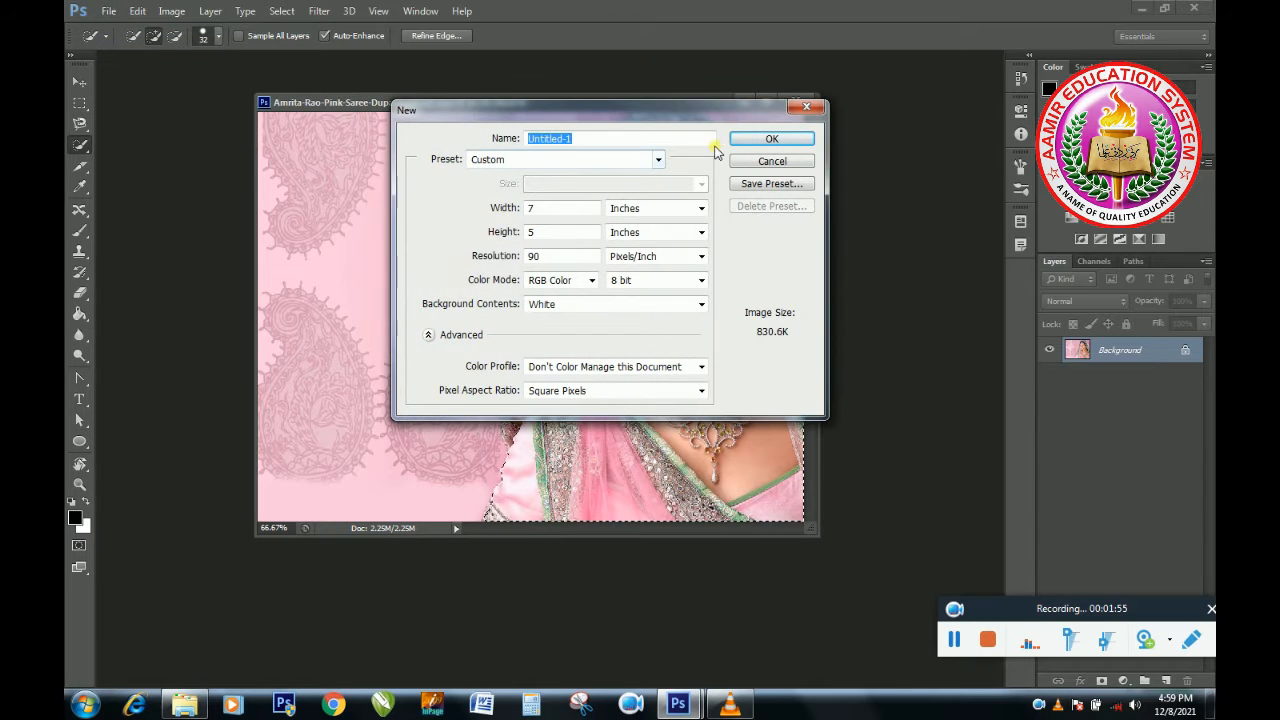
pyautogui.click(750, 140)
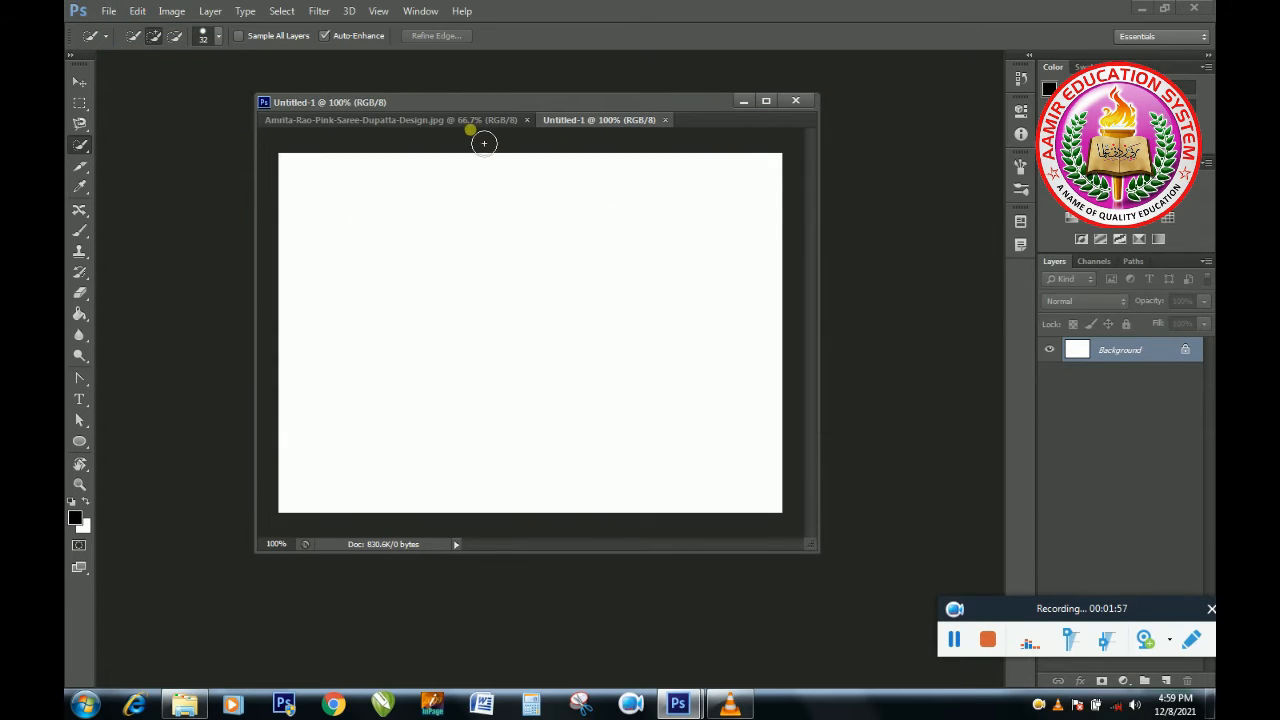
# Move the selected woman from the saree photo into the new document with the Move tool.
pyautogui.click(472, 121)
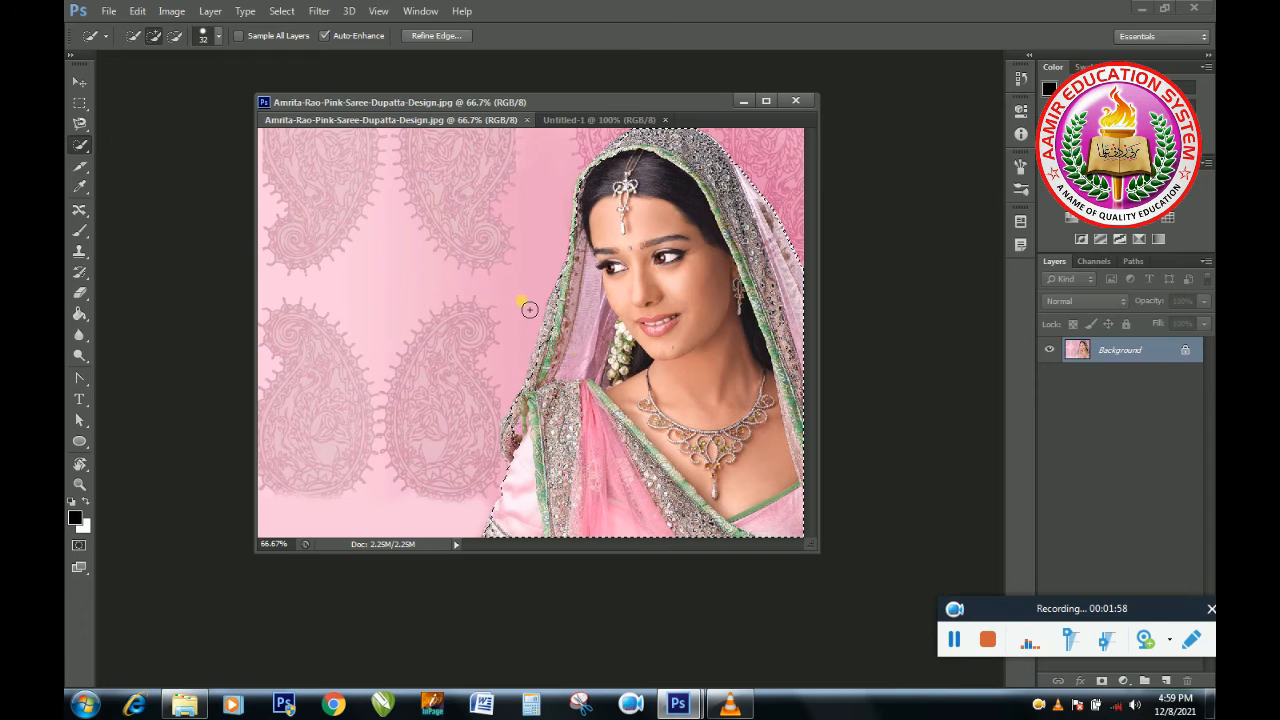
pyautogui.click(590, 121)
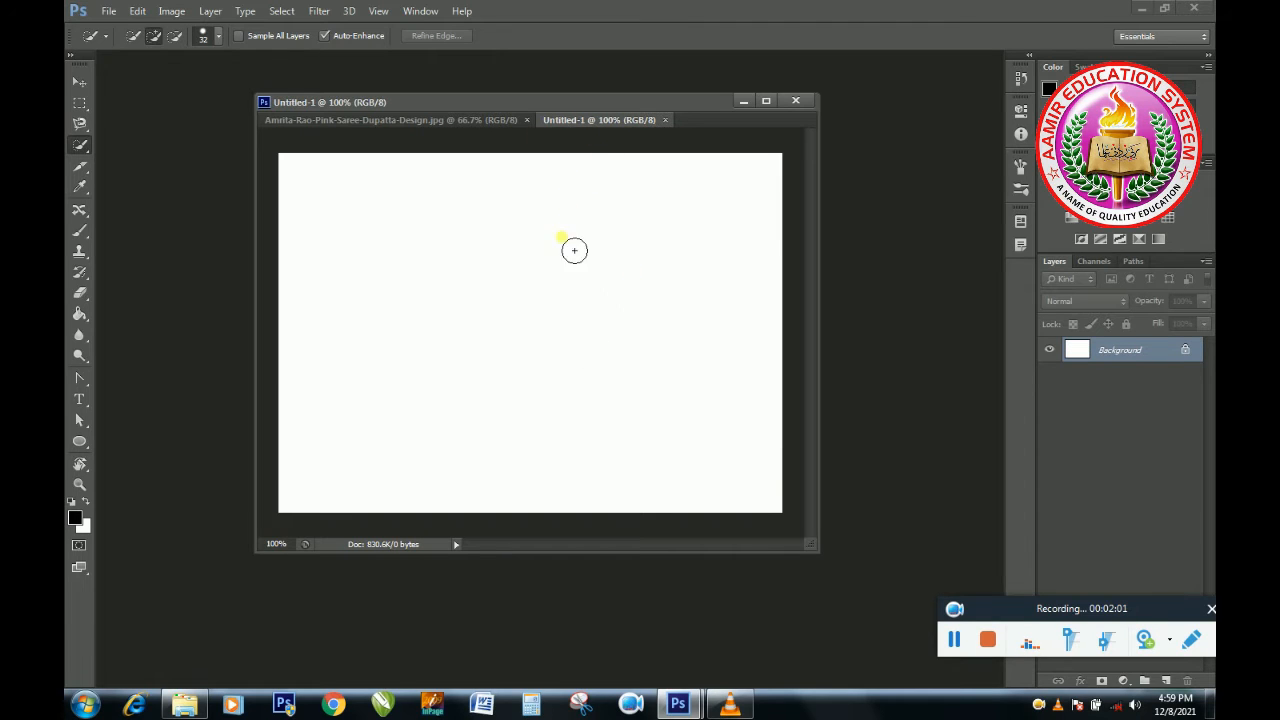
pyautogui.click(391, 120)
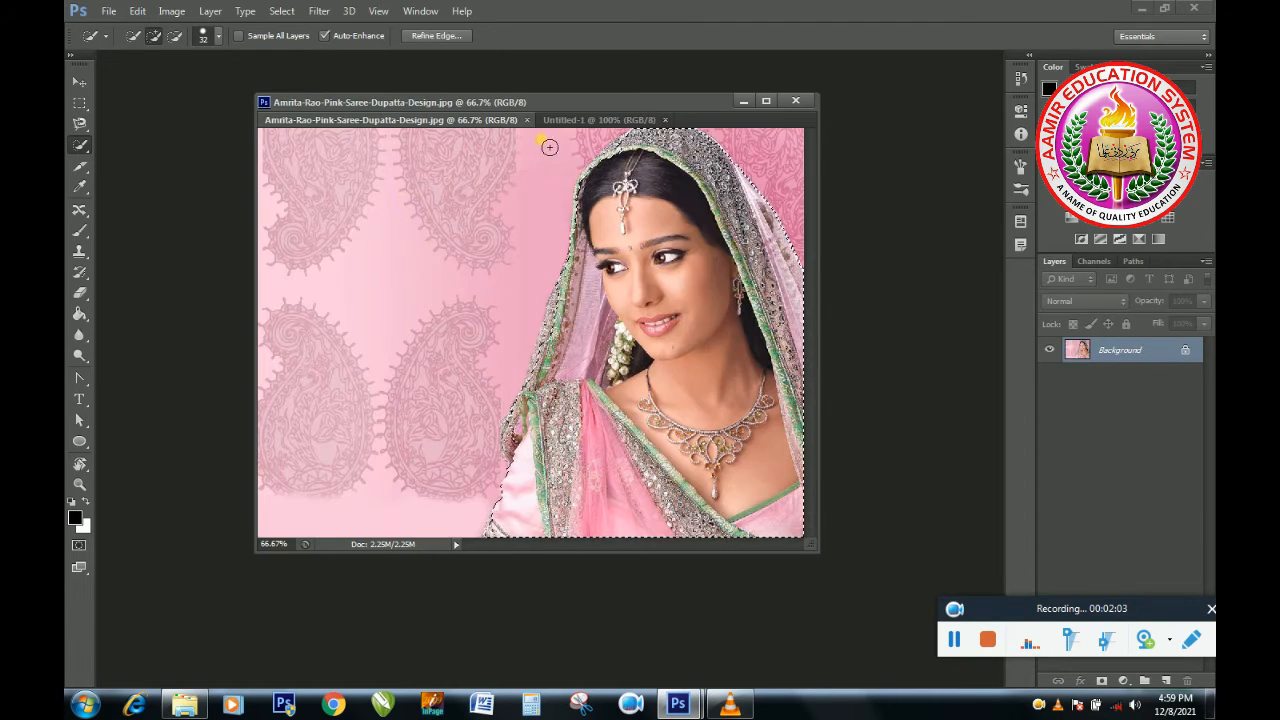
pyautogui.click(79, 82)
pyautogui.moveTo(626, 510); pyautogui.dragTo(563, 480)
pyautogui.moveTo(645, 245); pyautogui.dragTo(546, 484)
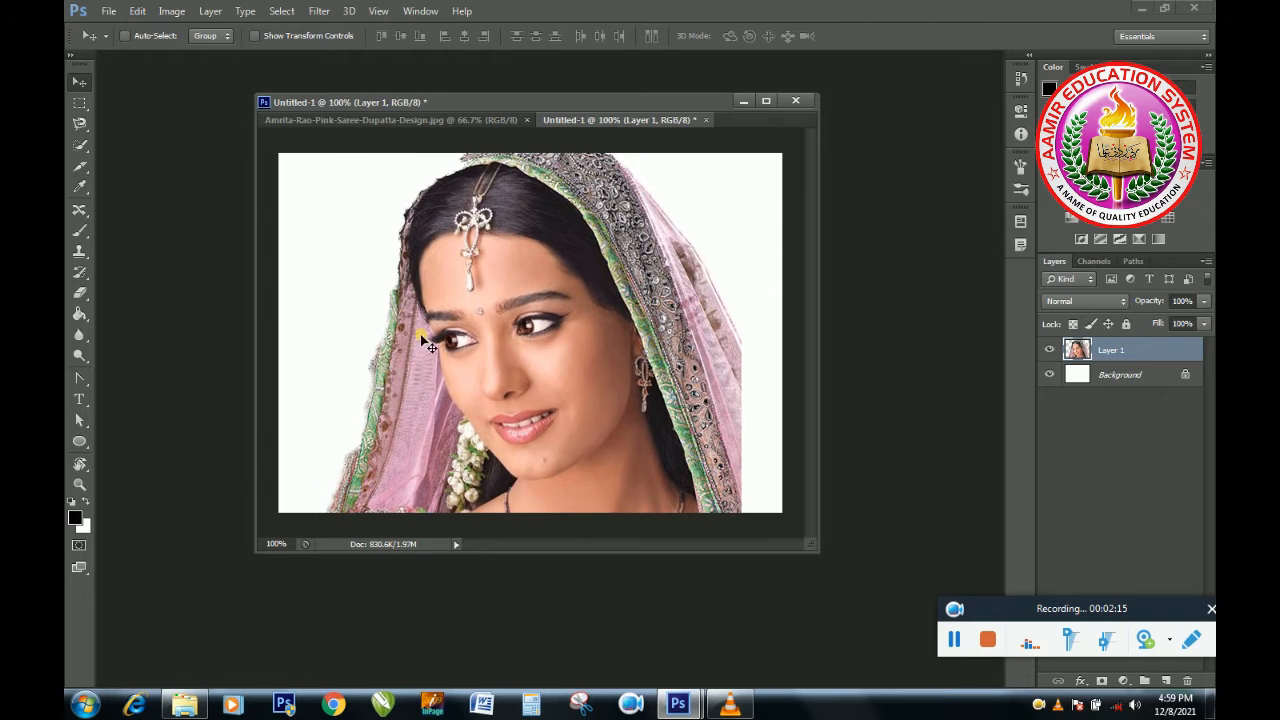
# Scale the woman down to about 51% width and 46% height and place her in the canvas's lower right corner.
pyautogui.click(251, 36)
pyautogui.moveTo(518, 268); pyautogui.dragTo(512, 342)
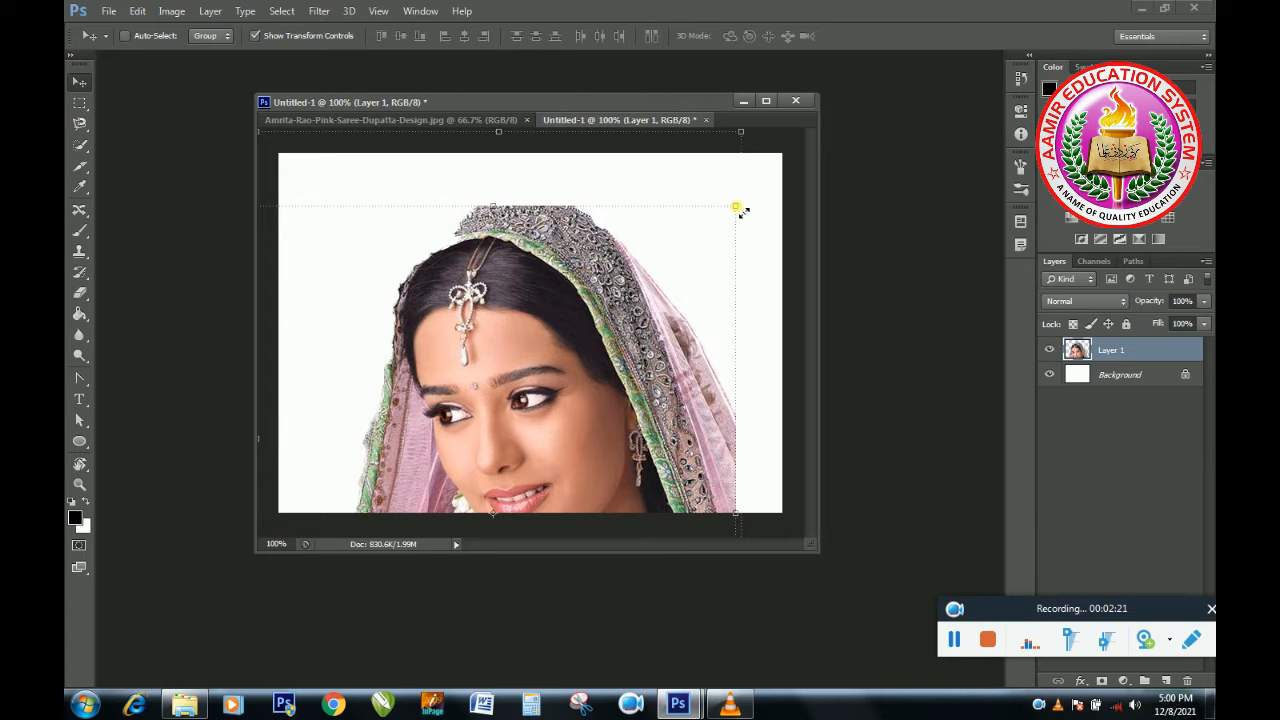
pyautogui.moveTo(740, 210); pyautogui.dragTo(561, 410)
pyautogui.moveTo(441, 468); pyautogui.dragTo(610, 262)
pyautogui.moveTo(752, 210); pyautogui.dragTo(677, 334)
pyautogui.moveTo(531, 388); pyautogui.dragTo(644, 321)
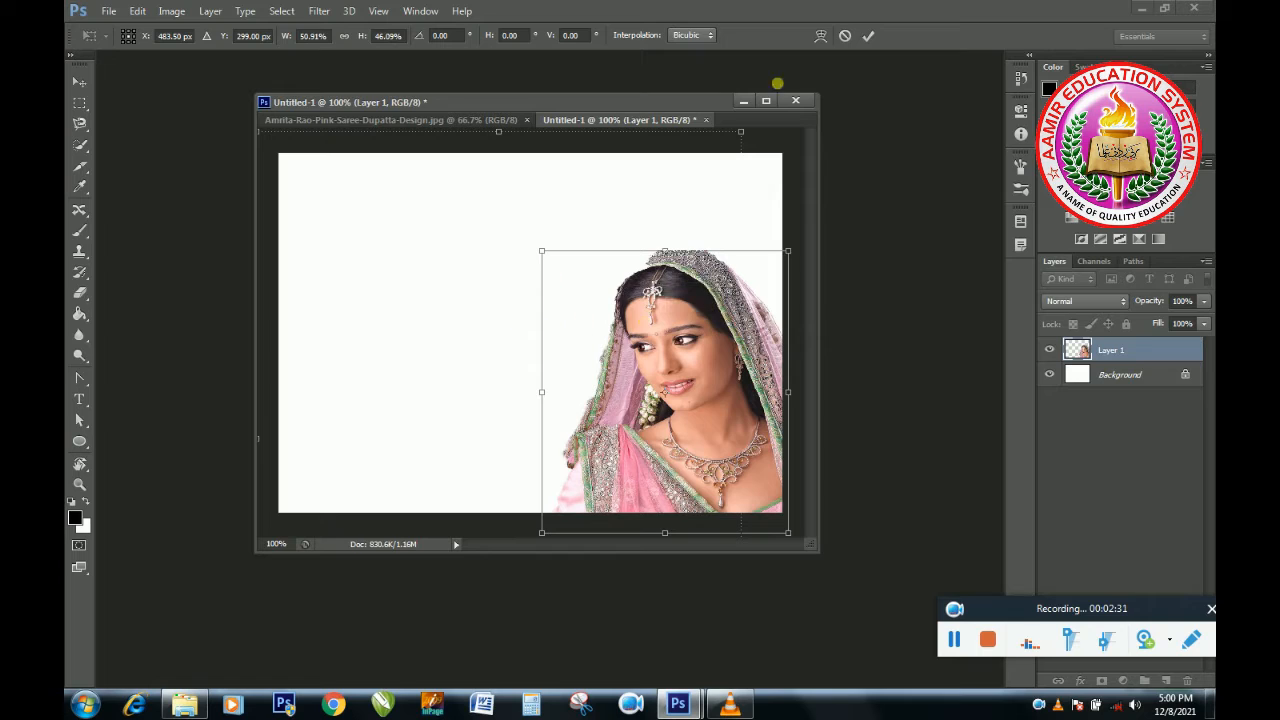
pyautogui.click(867, 35)
pyautogui.click(253, 38)
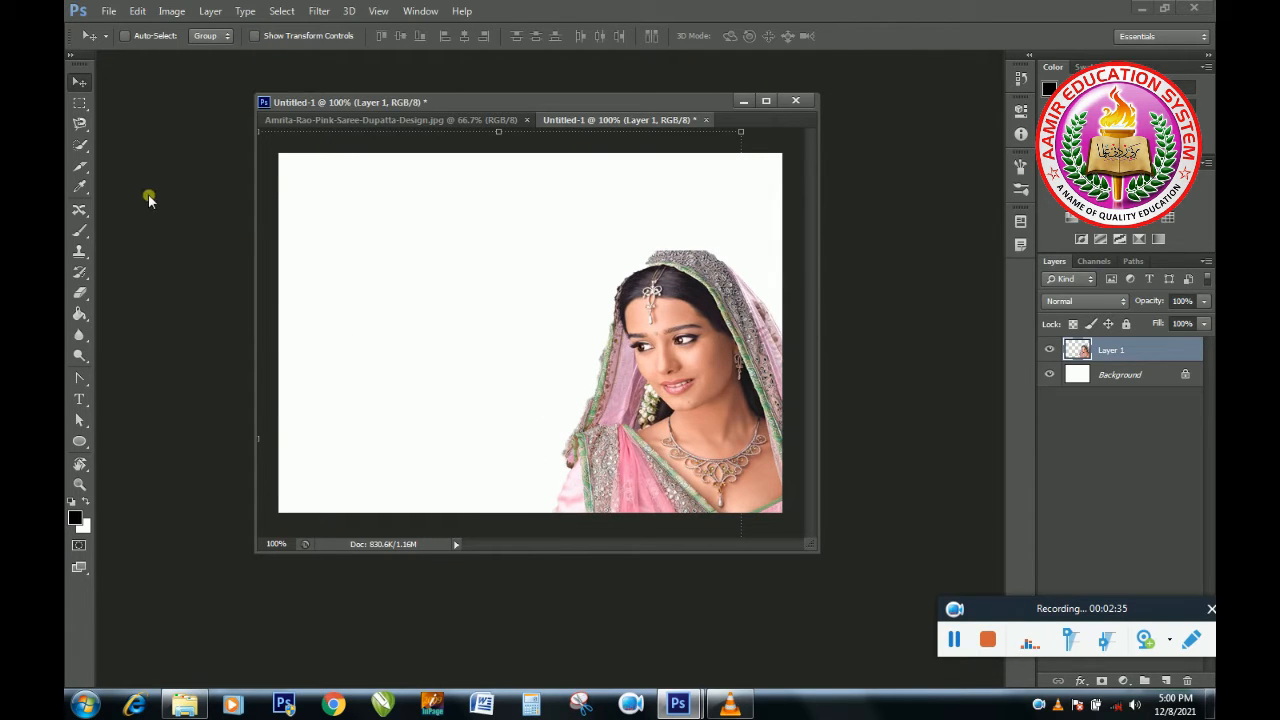
# Open the Ayeza-khan-mehndi-pictures (18) image.
pyautogui.hotkey('ctrl', 'o')
pyautogui.click(428, 362)
pyautogui.doubleClick(428, 362)
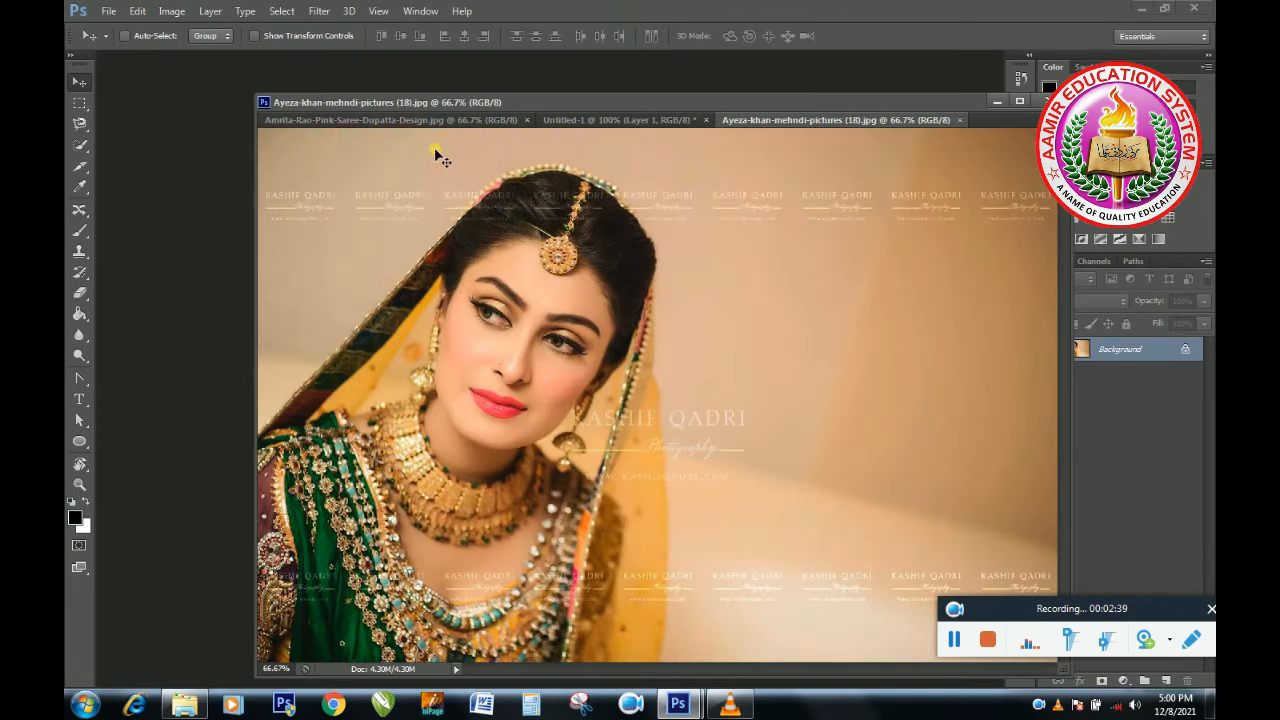
# Select the beige background around the bride with the Magic Wand tool, adding further background areas to the selection.
pyautogui.click(79, 147)
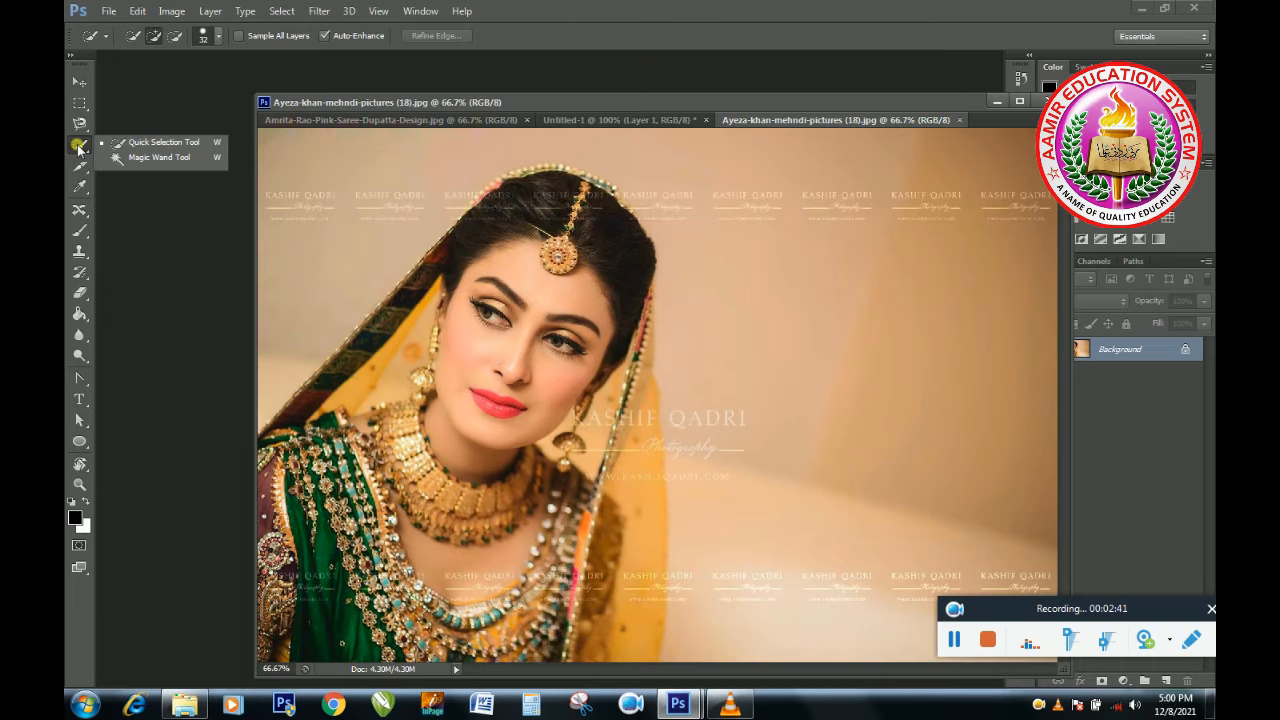
pyautogui.click(123, 158)
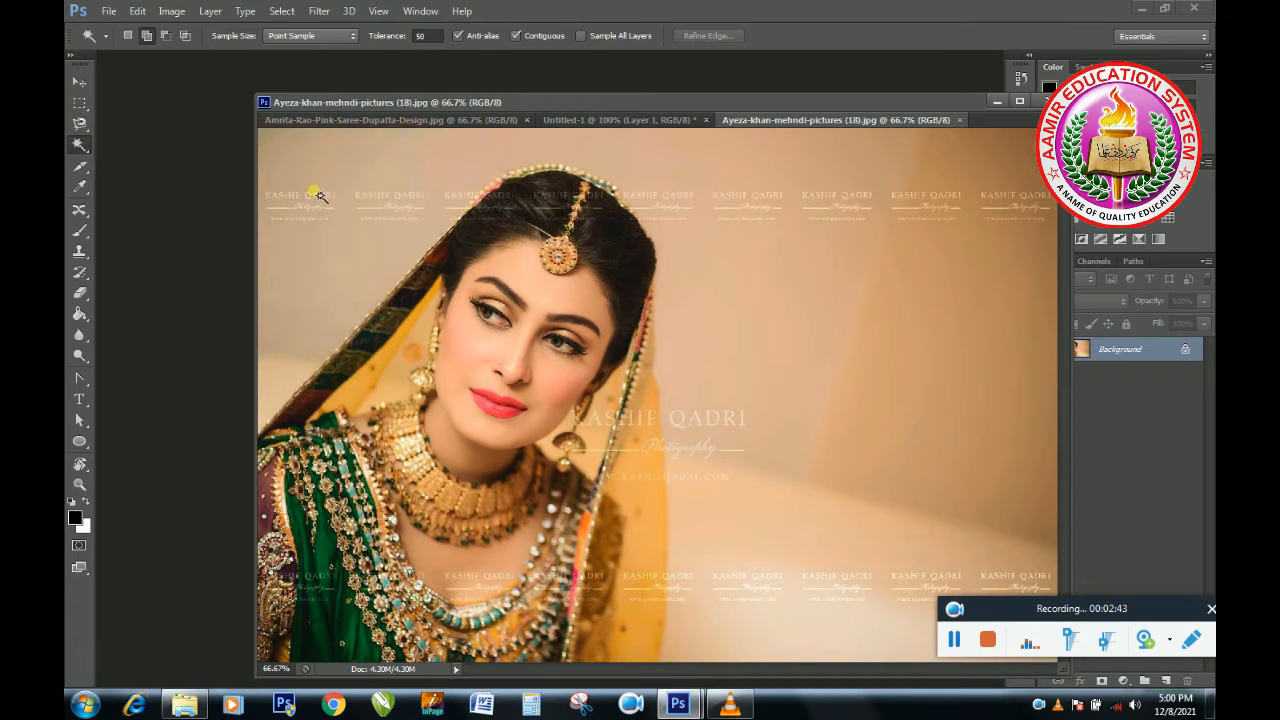
pyautogui.click(290, 157)
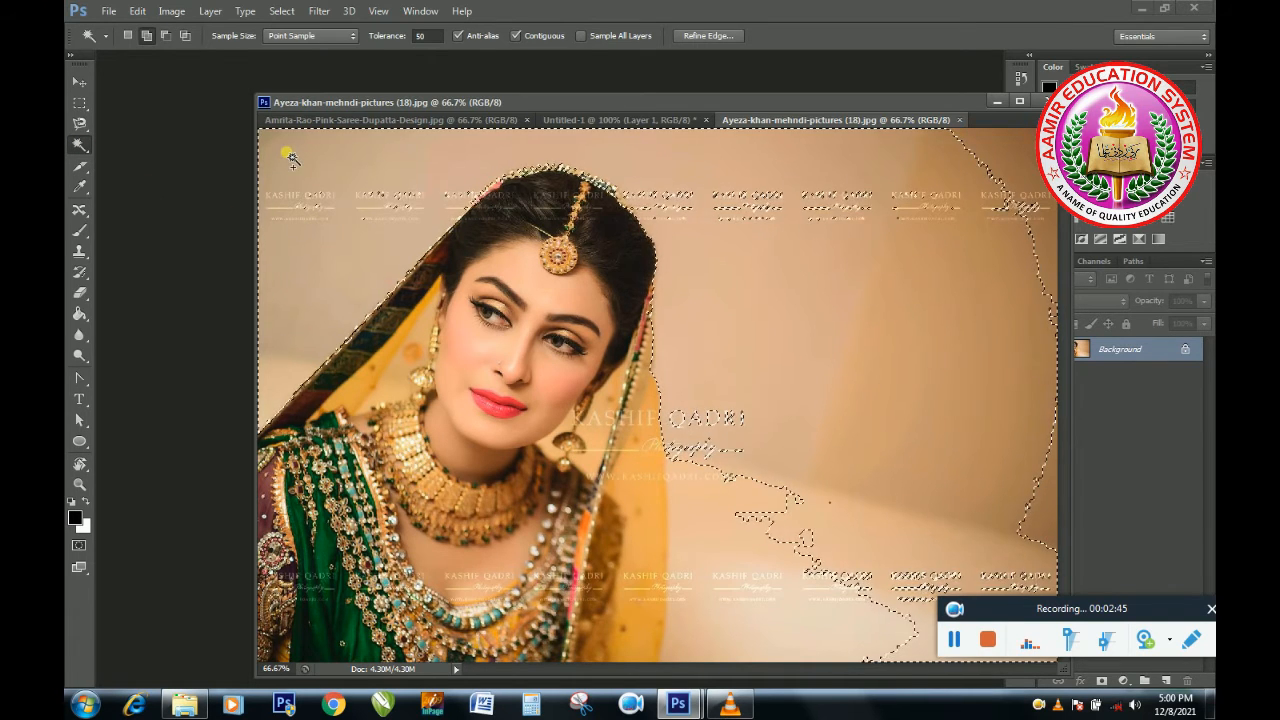
pyautogui.click(142, 36)
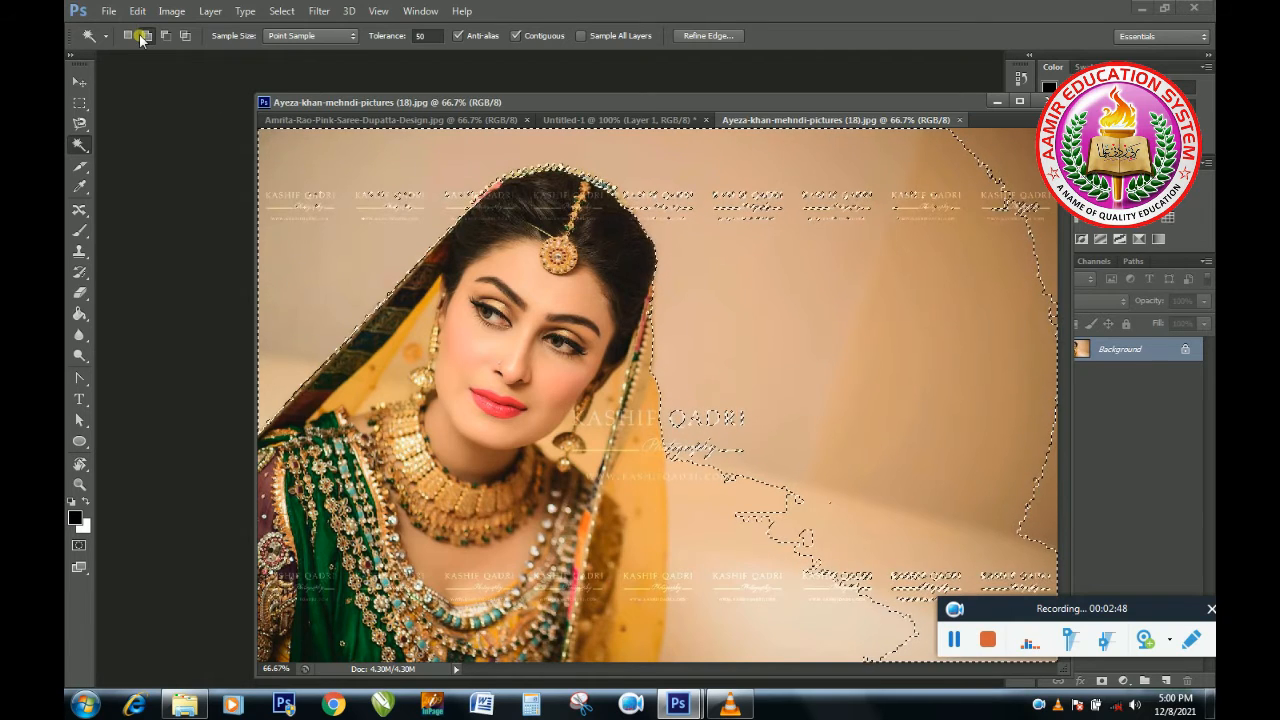
pyautogui.click(800, 210)
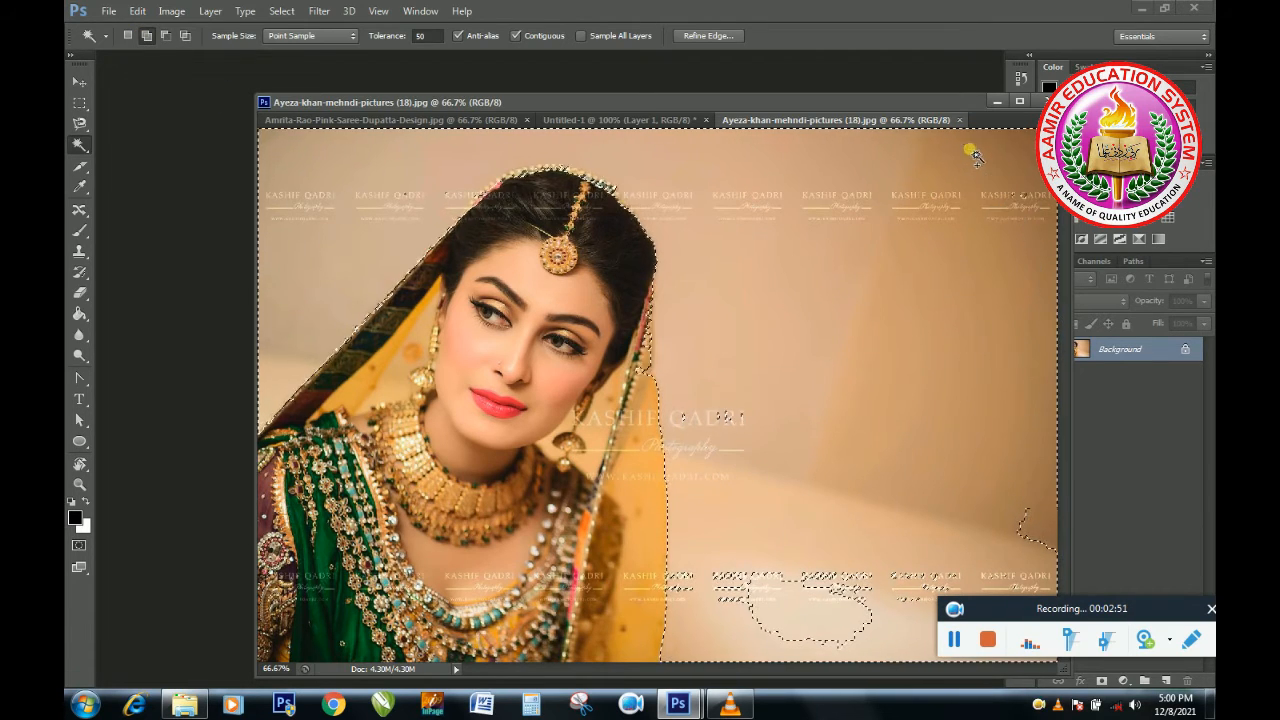
pyautogui.click(795, 615)
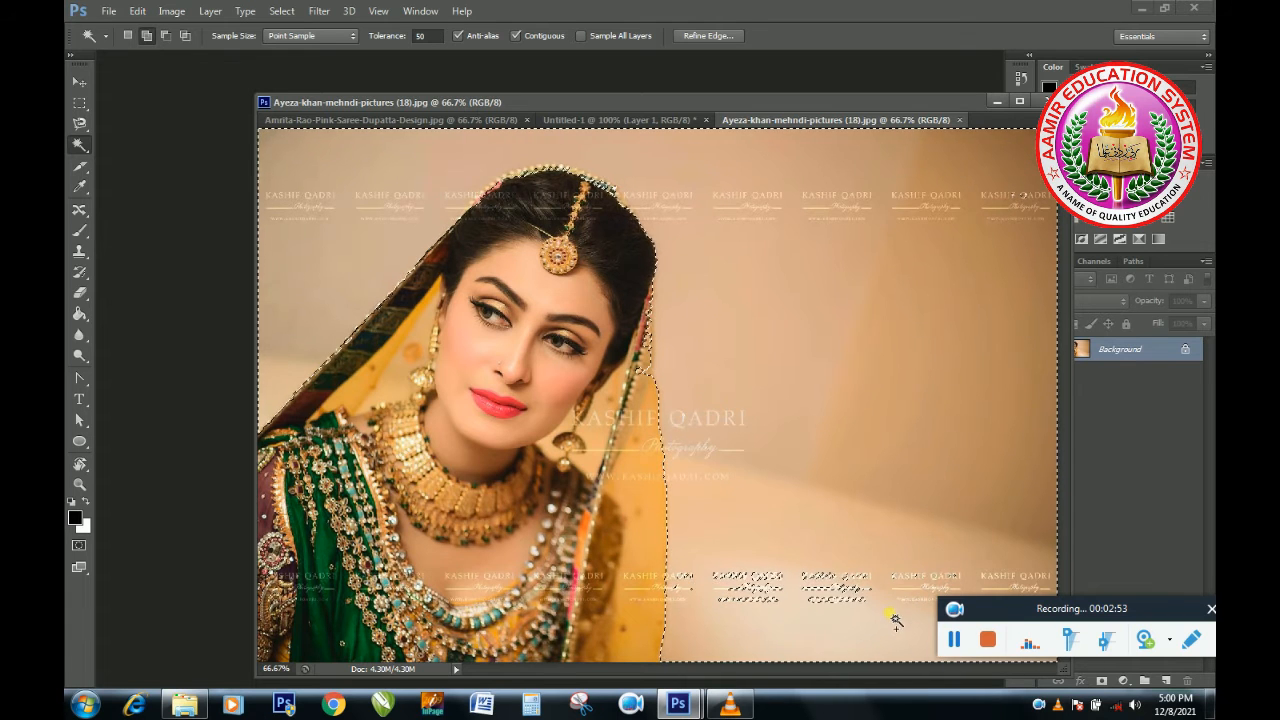
pyautogui.click(841, 591)
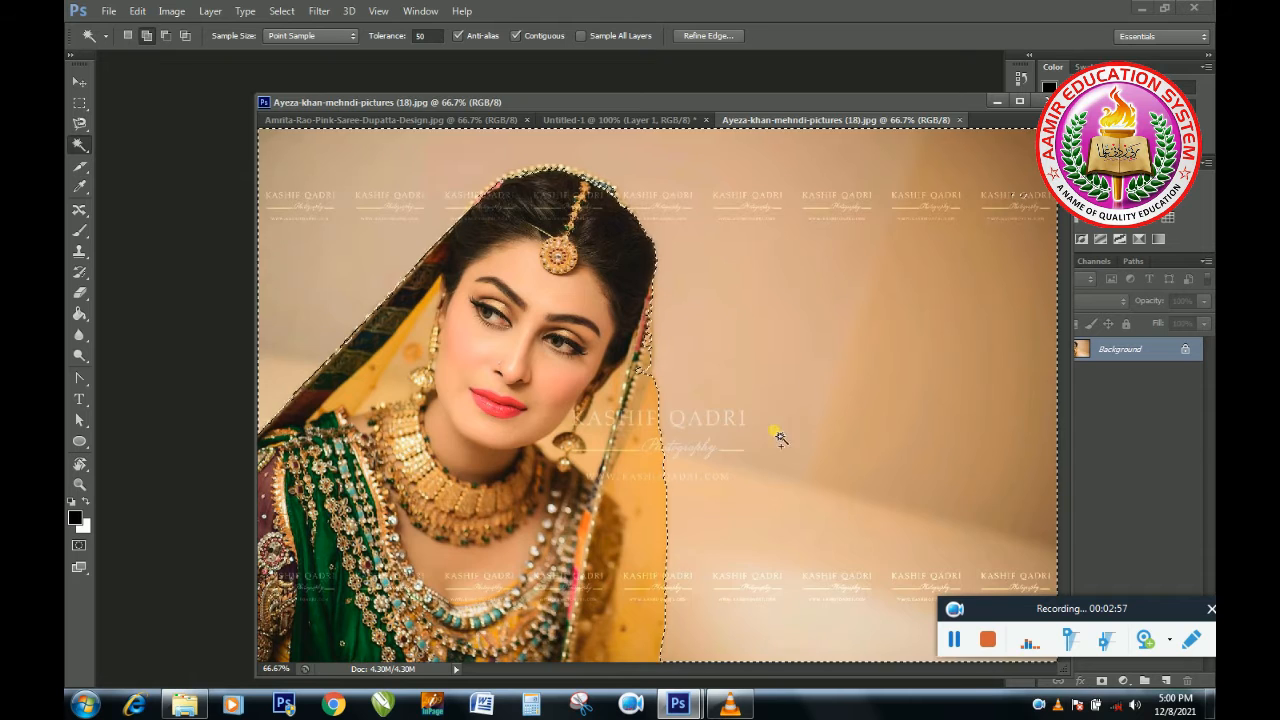
# Invert the selection to the bride and move her into the new Untitled-1 document with the Move tool.
pyautogui.click(282, 11)
pyautogui.click(294, 74)
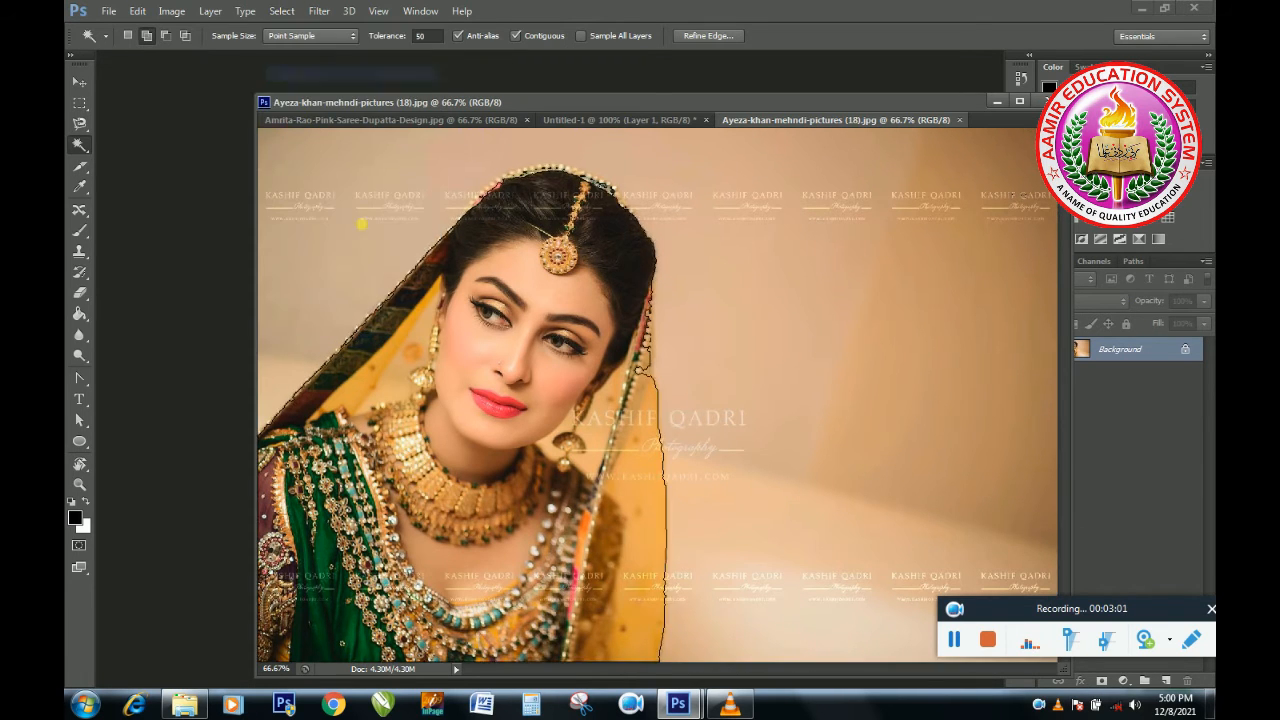
pyautogui.click(79, 78)
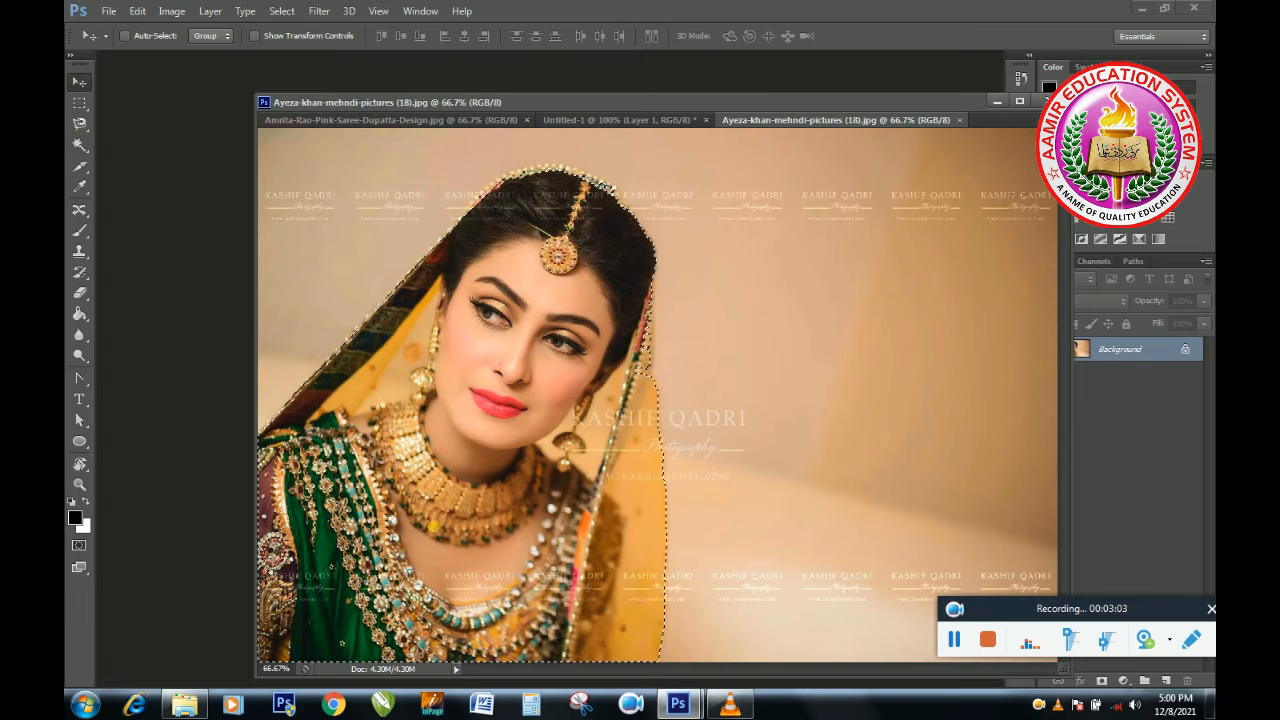
pyautogui.moveTo(471, 622); pyautogui.dragTo(578, 276)
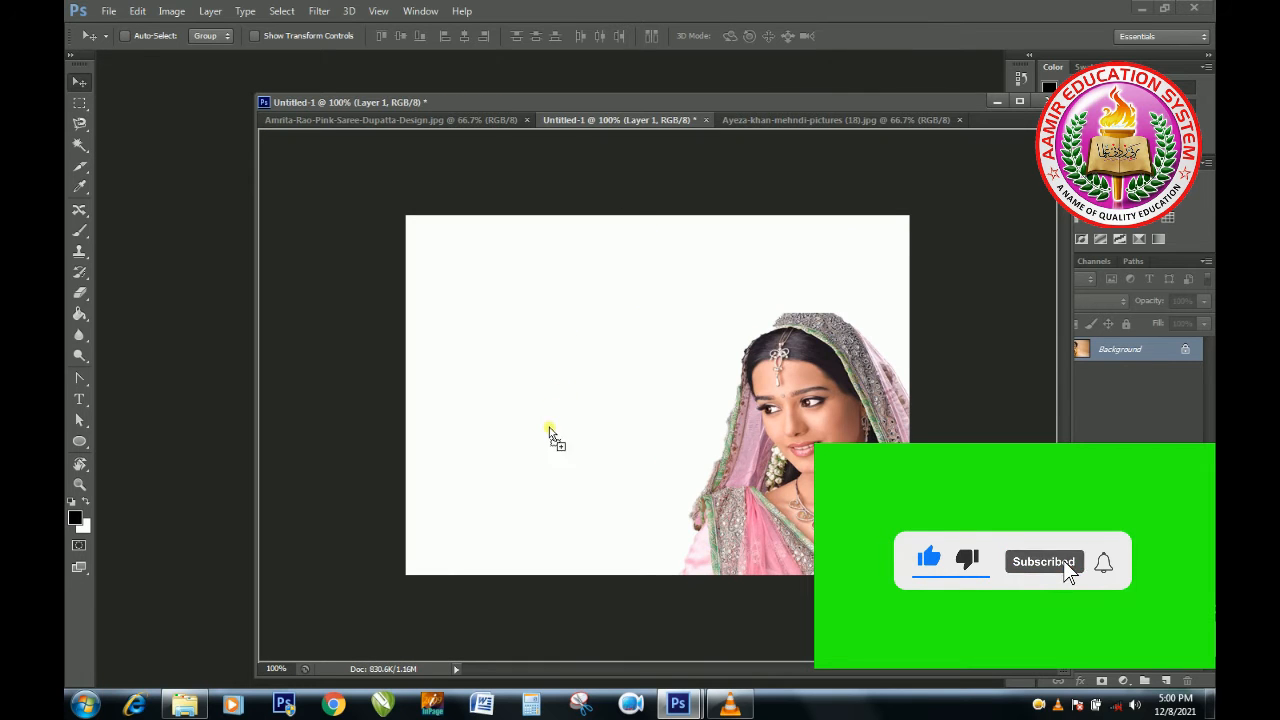
pyautogui.moveTo(506, 526); pyautogui.dragTo(507, 527)
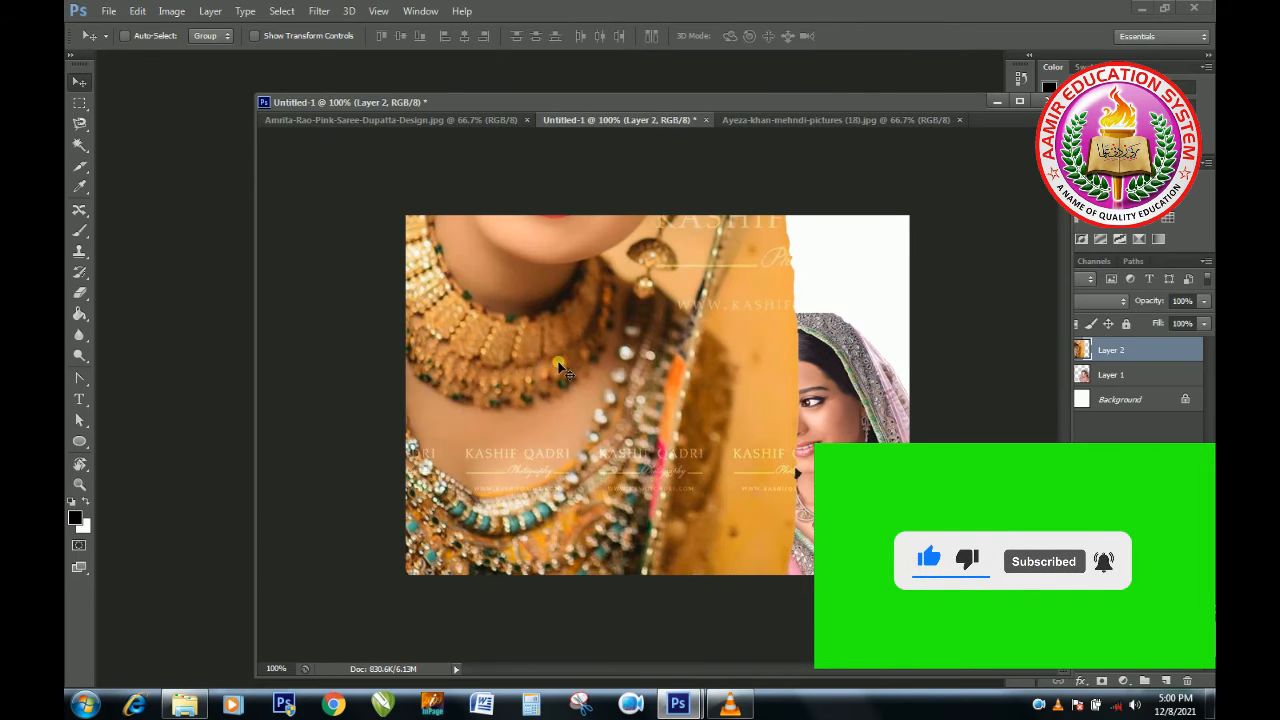
# Scale the bride down to about 36% width and 39% height with transform controls and place her in the canvas's lower left corner.
pyautogui.moveTo(553, 310); pyautogui.dragTo(573, 548)
pyautogui.moveTo(574, 373); pyautogui.dragTo(550, 532)
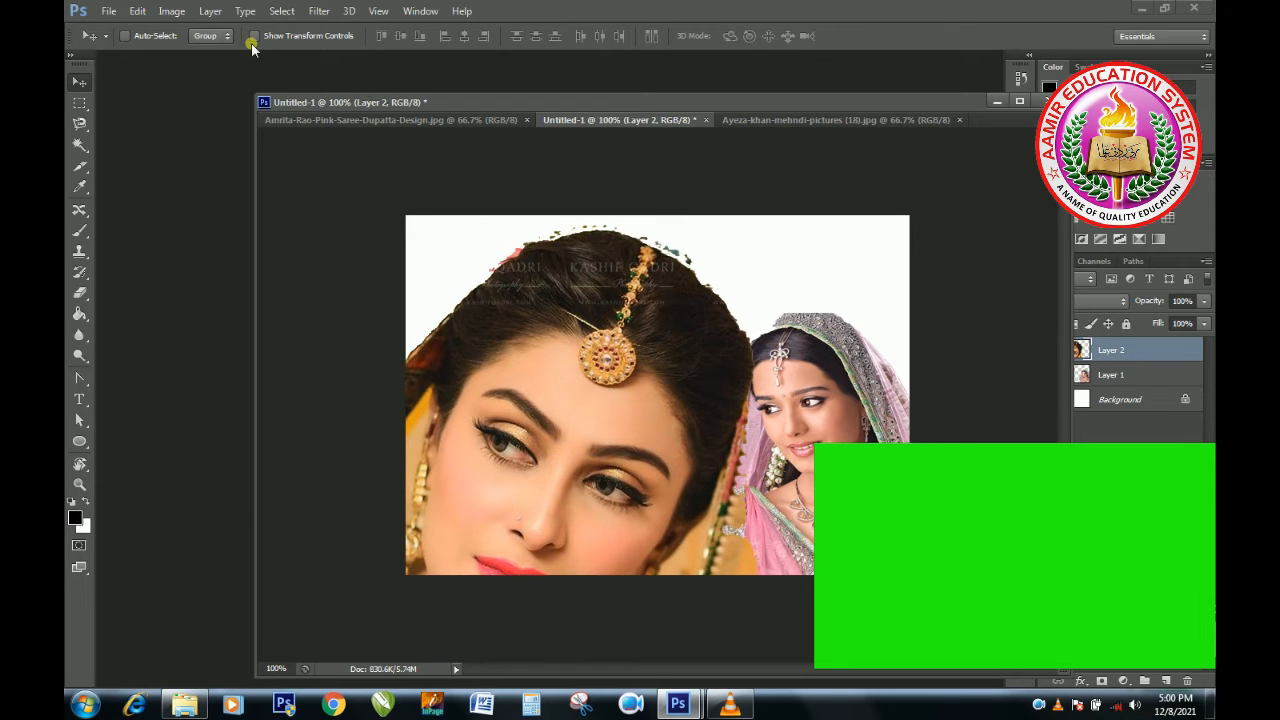
pyautogui.click(254, 36)
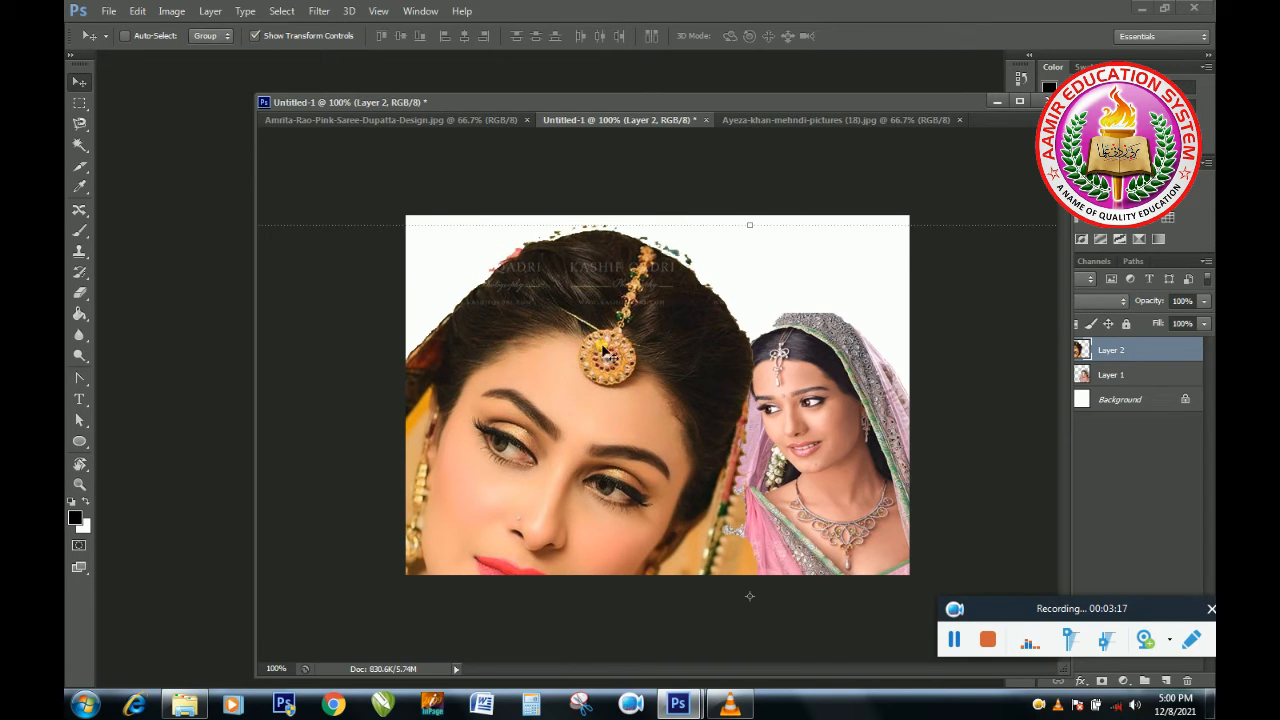
pyautogui.moveTo(622, 353); pyautogui.dragTo(435, 400)
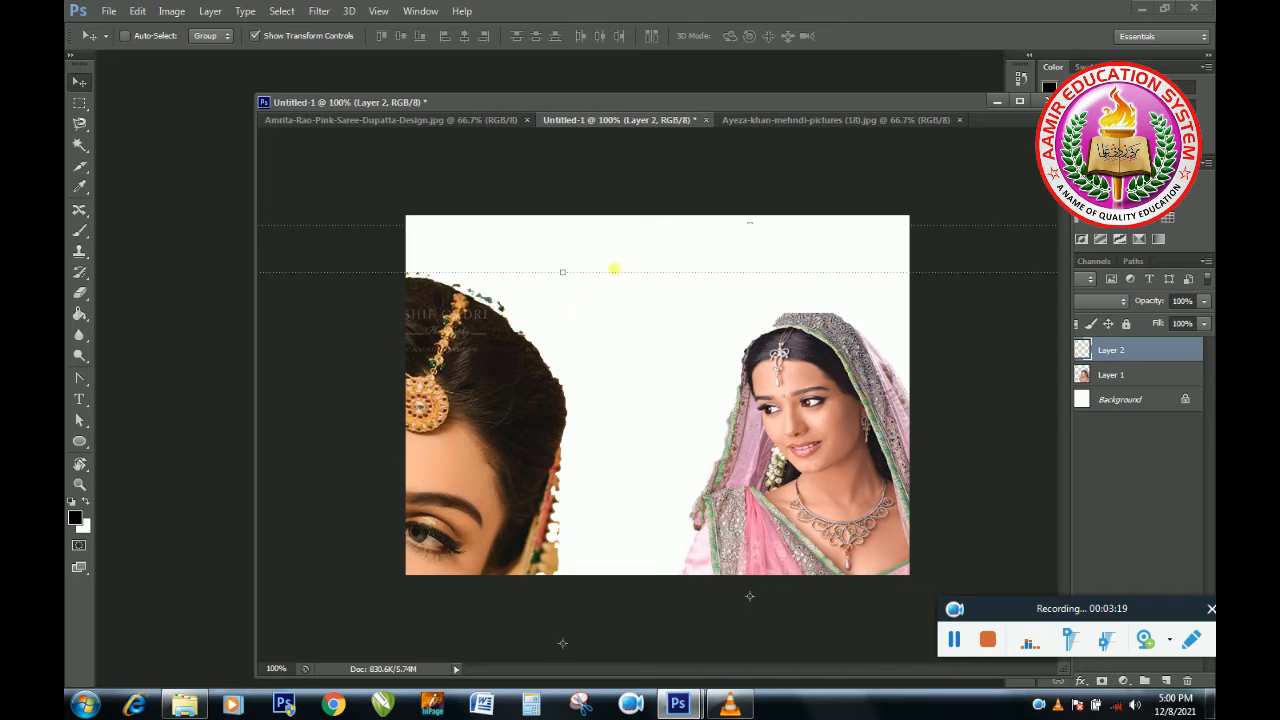
pyautogui.moveTo(660, 277); pyautogui.dragTo(394, 354)
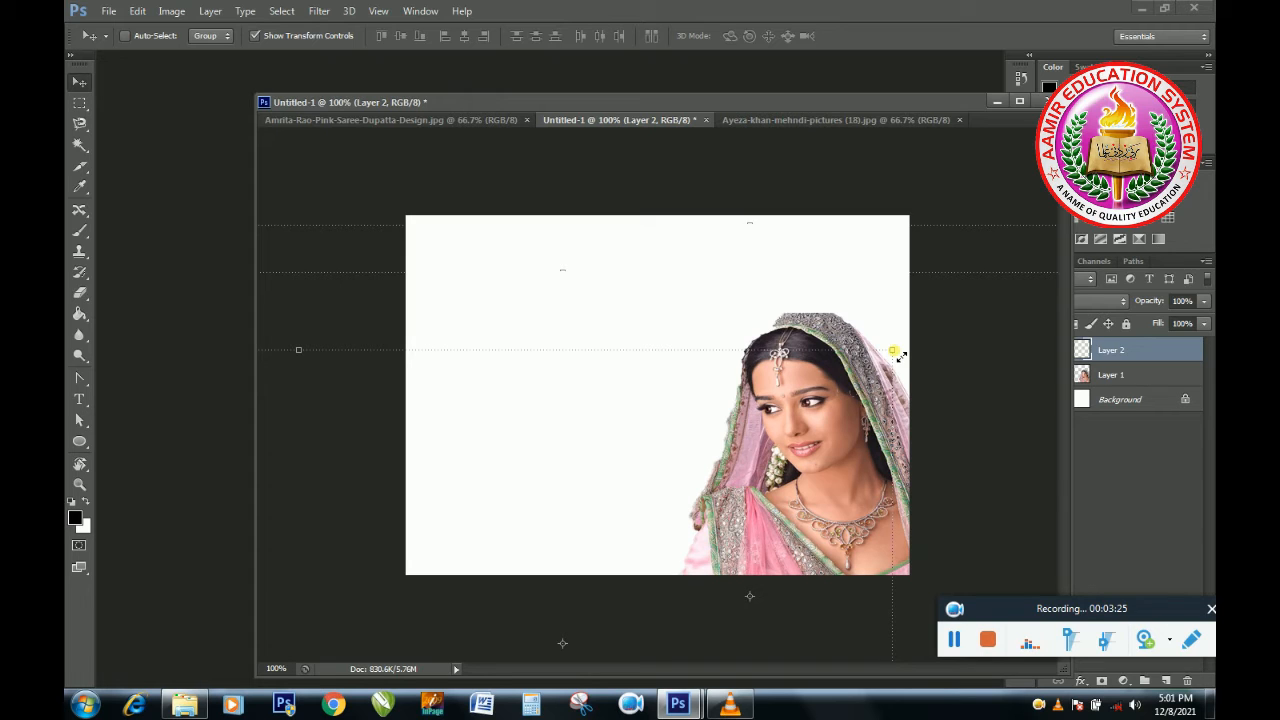
pyautogui.moveTo(900, 355); pyautogui.dragTo(663, 411)
pyautogui.moveTo(554, 483); pyautogui.dragTo(663, 335)
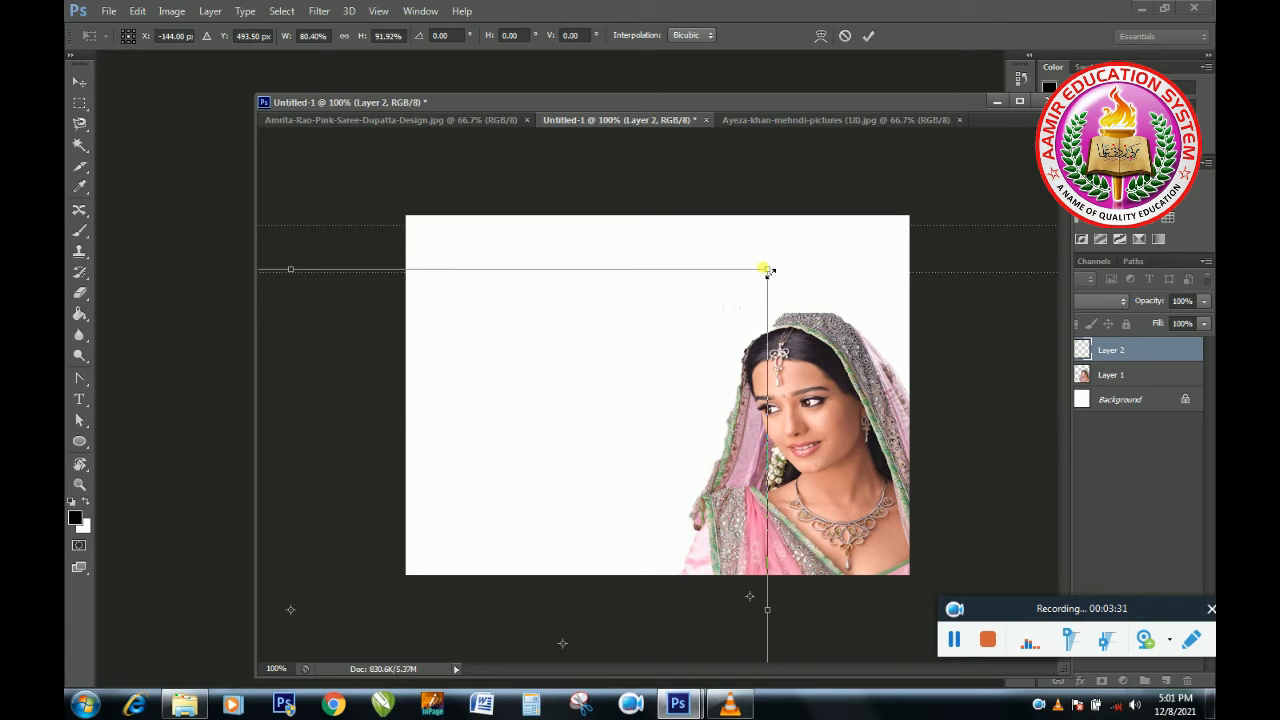
pyautogui.moveTo(768, 273); pyautogui.dragTo(558, 445)
pyautogui.moveTo(414, 503); pyautogui.dragTo(744, 341)
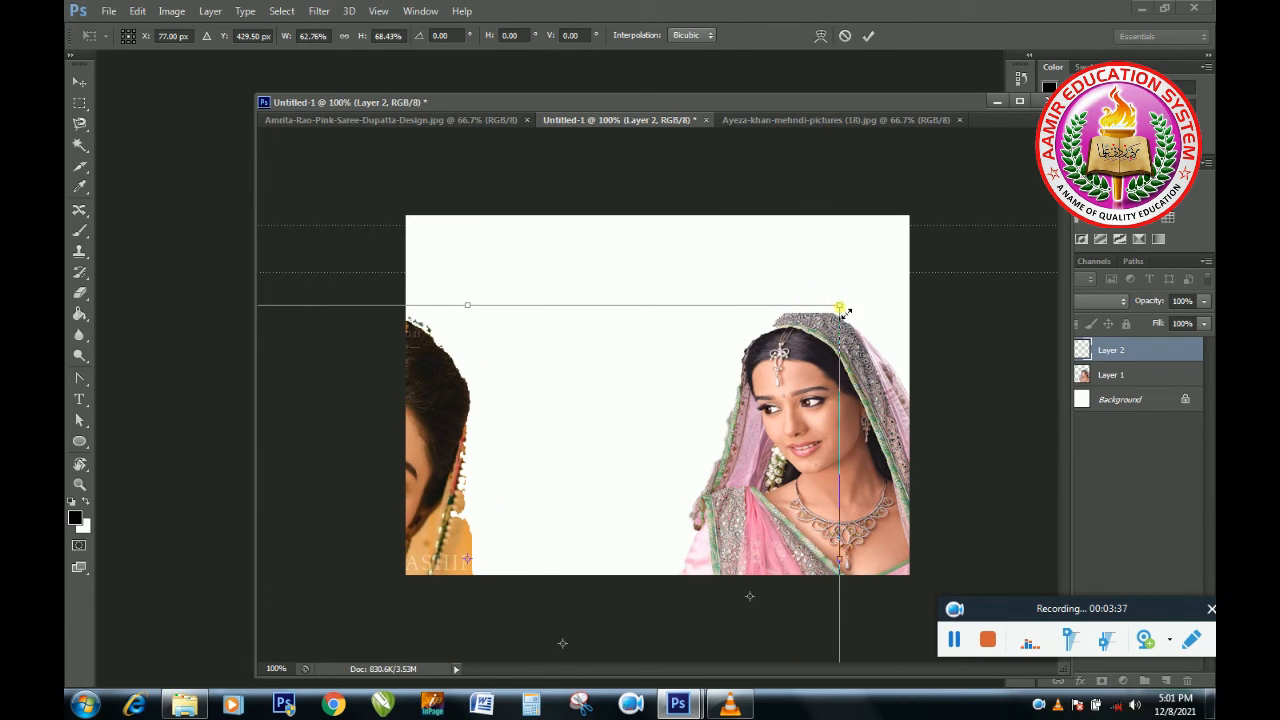
pyautogui.moveTo(840, 308); pyautogui.dragTo(518, 523)
pyautogui.moveTo(450, 550); pyautogui.dragTo(752, 318)
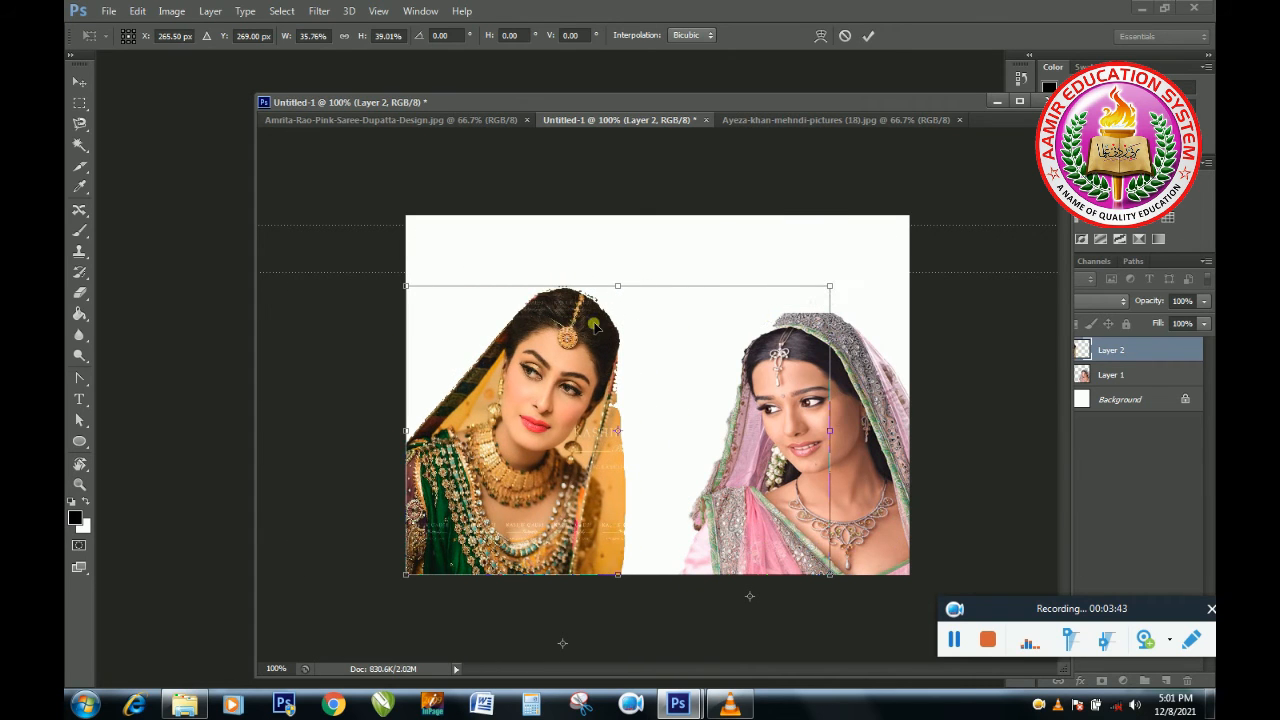
pyautogui.click(867, 36)
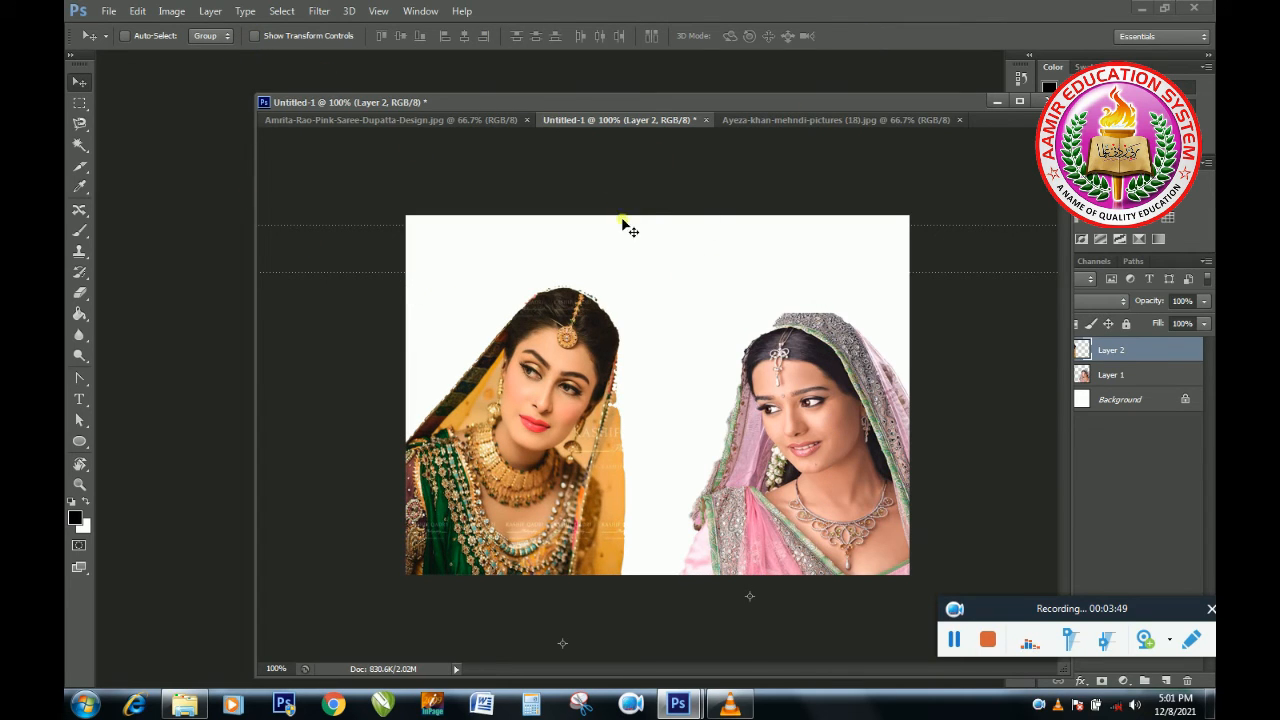
pyautogui.doubleClick(594, 104)
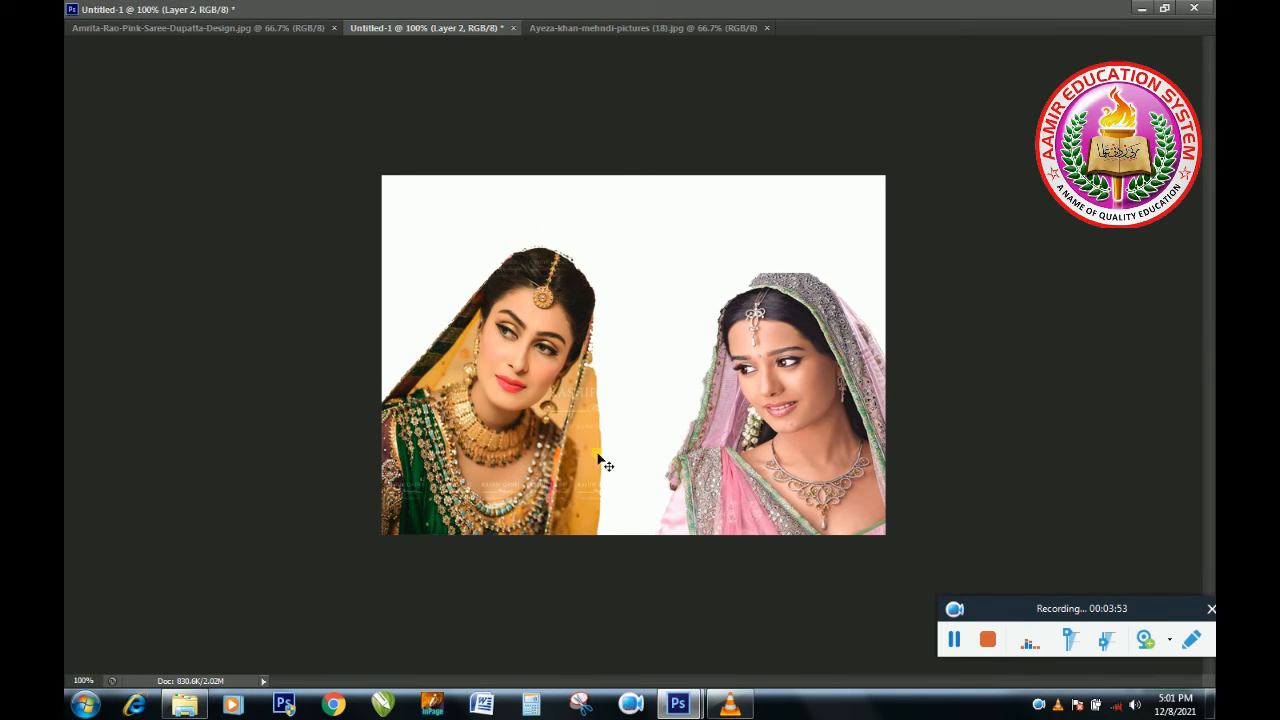
pyautogui.doubleClick(474, 14)
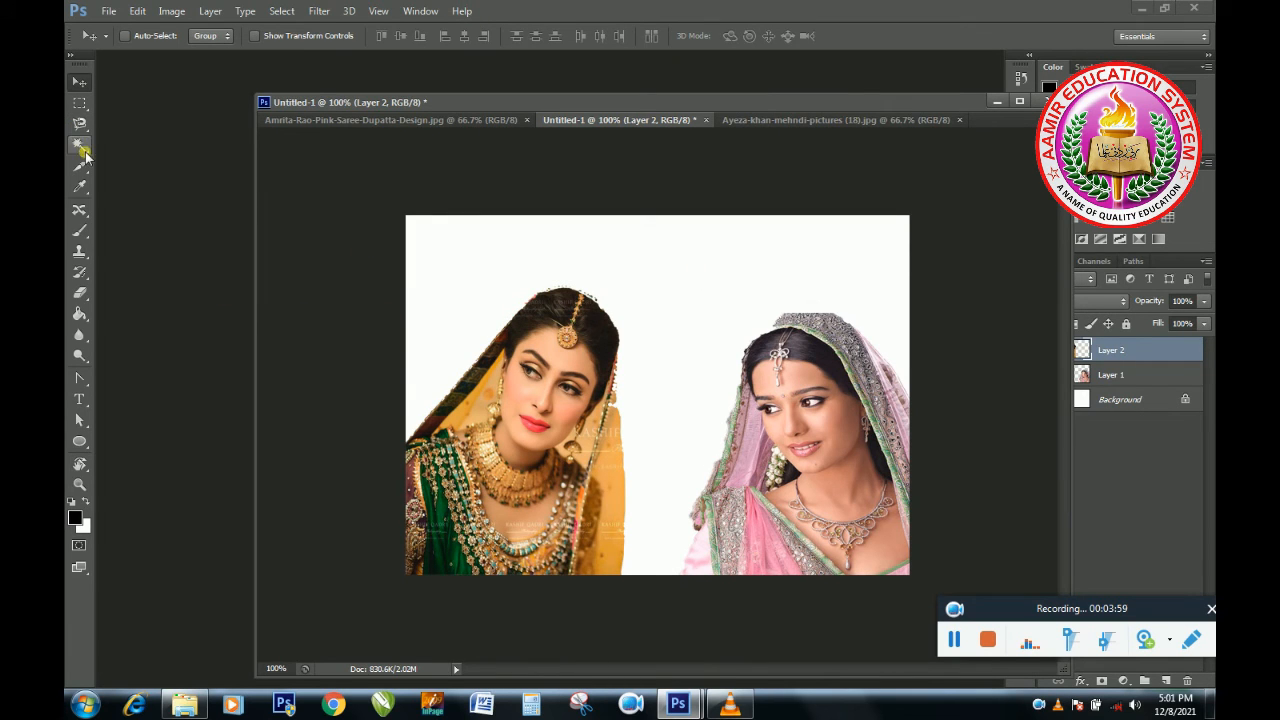
pyautogui.moveTo(89, 149); pyautogui.dragTo(195, 147)
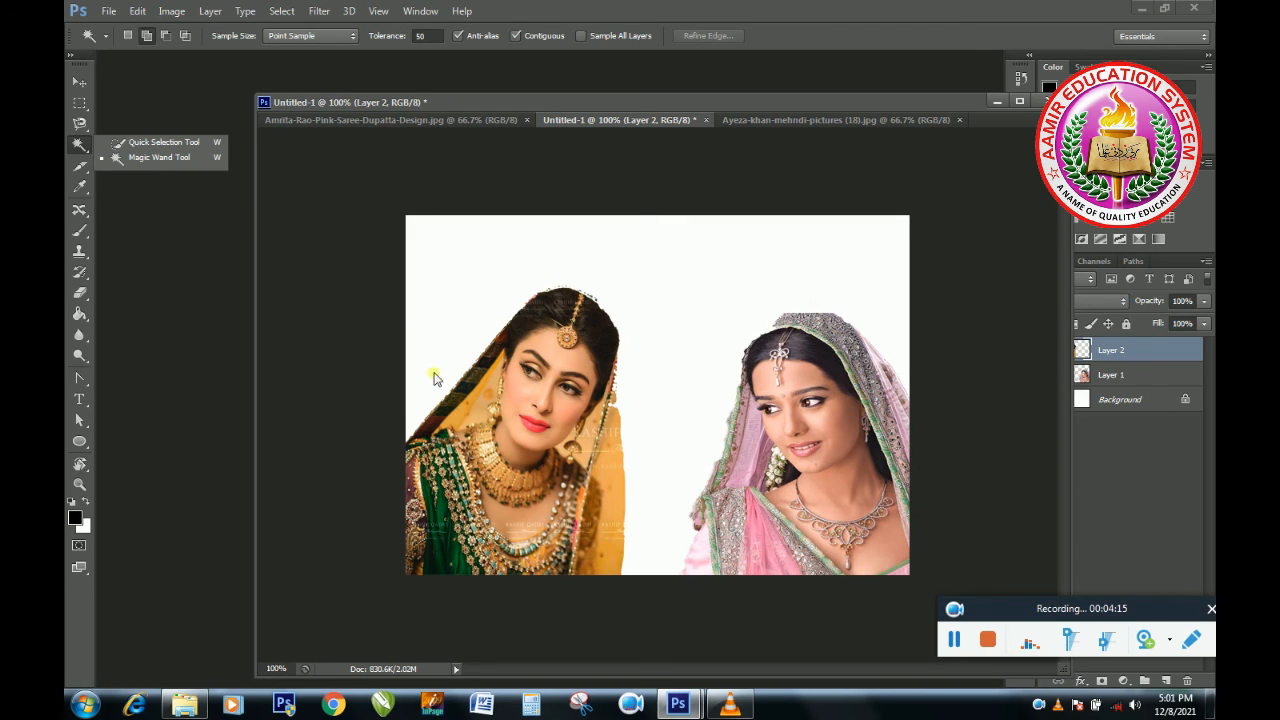
pyautogui.click(184, 249)
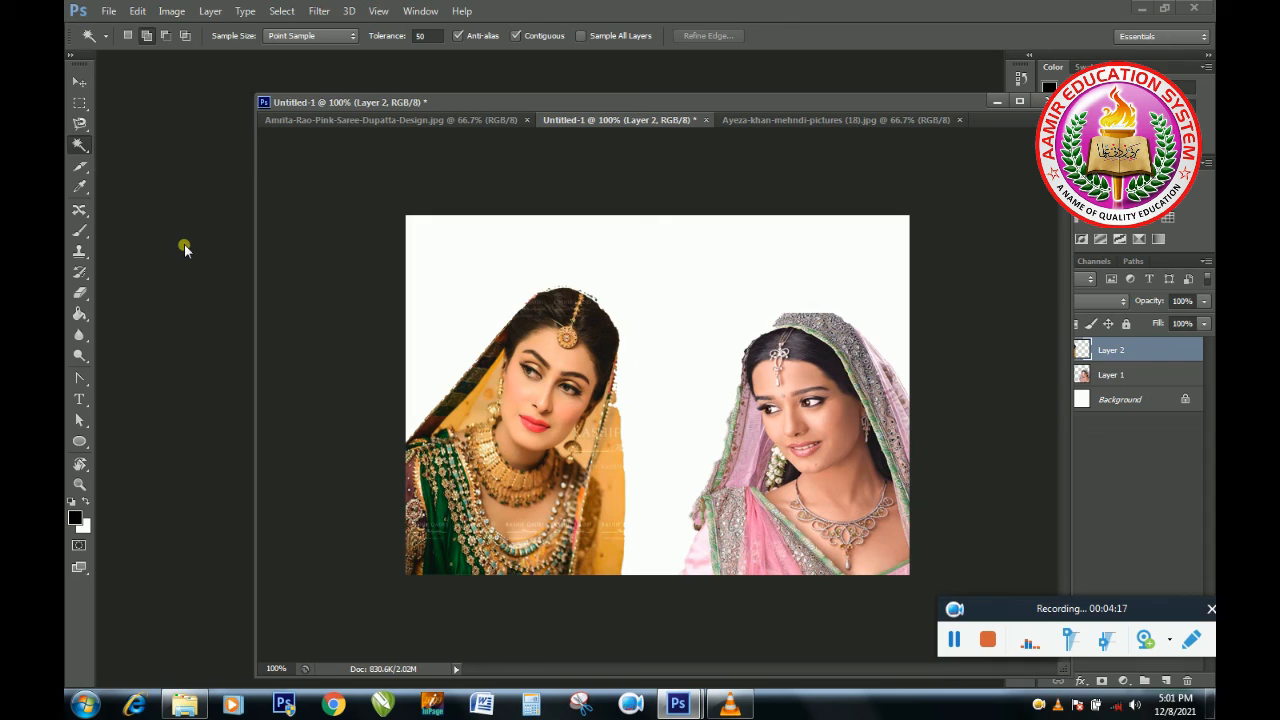